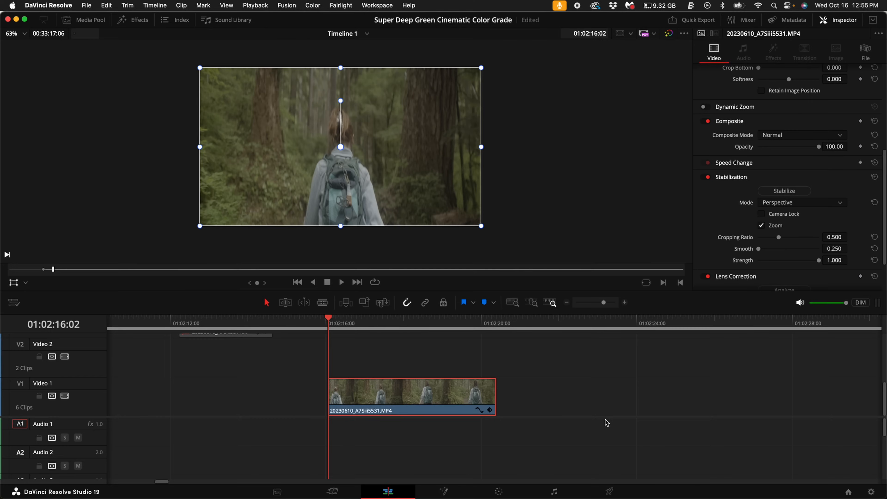
Step: Review the timeline and output color space options in the project's color management settings, leaving them without saving
{"action": "left_click", "coordinate": [870, 491]}
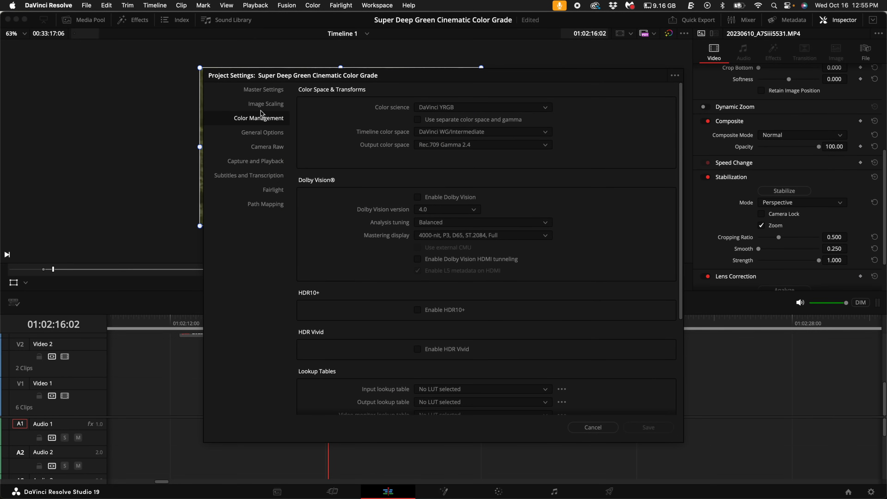
{"action": "left_click", "coordinate": [433, 149]}
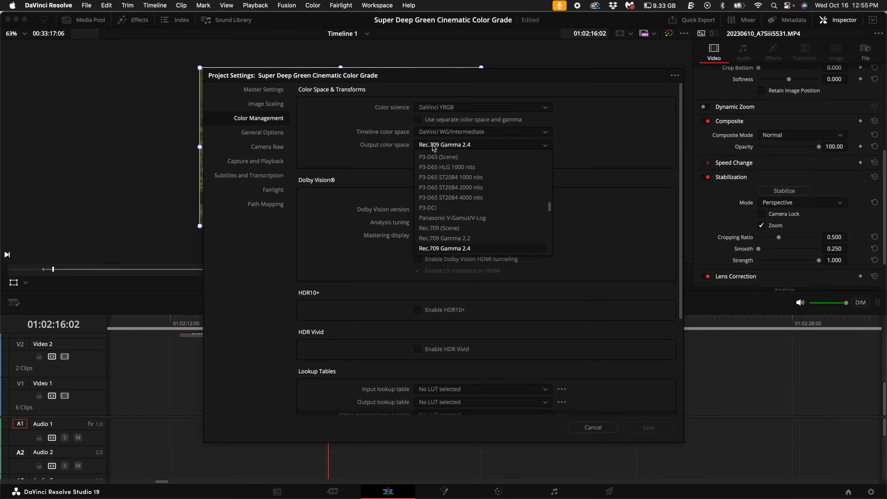
{"action": "left_click", "coordinate": [507, 248]}
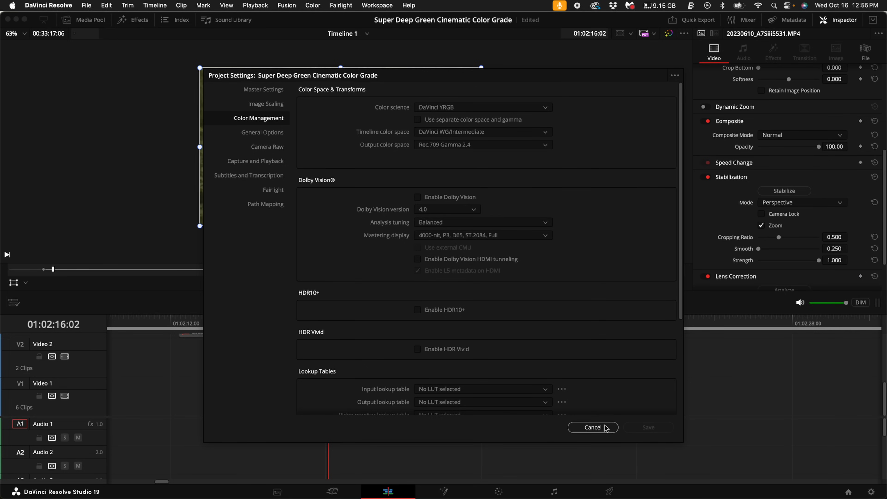
{"action": "left_click", "coordinate": [593, 427]}
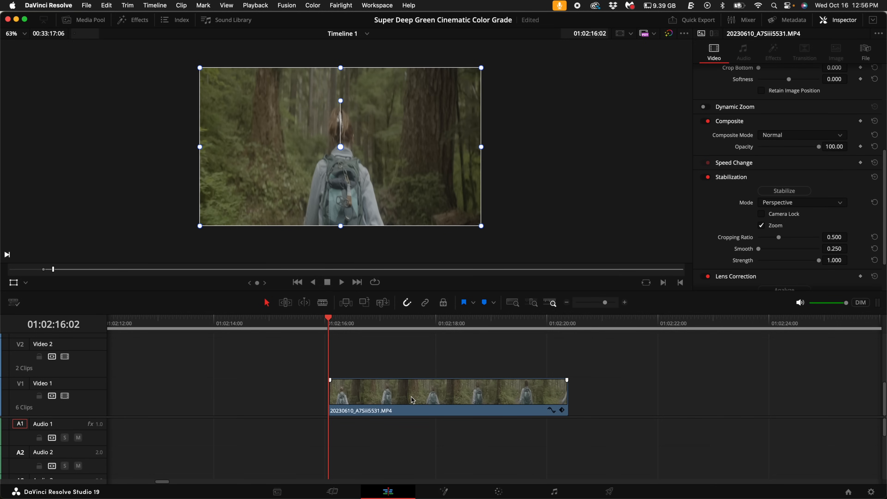
Step: Set a custom pixel aspect ratio in the forest clip's attributes to flatten it into a widescreen letterboxed picture
{"action": "left_click", "coordinate": [412, 400]}
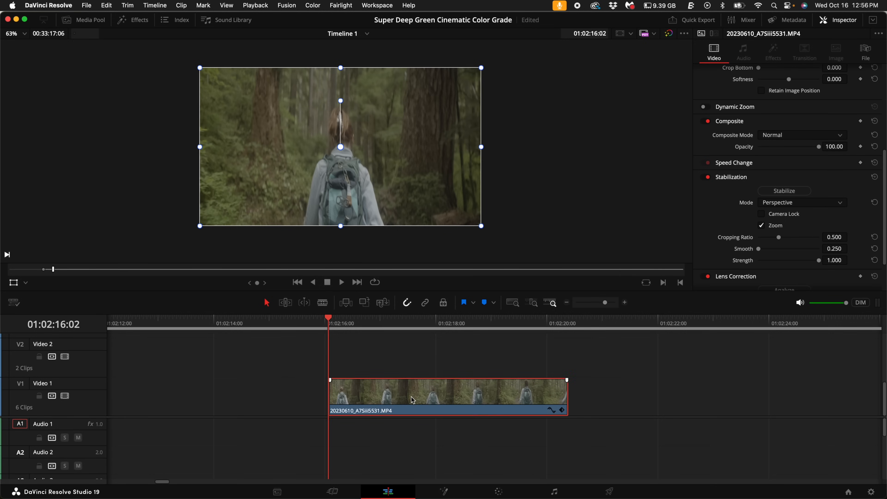
{"action": "right_click", "coordinate": [412, 401]}
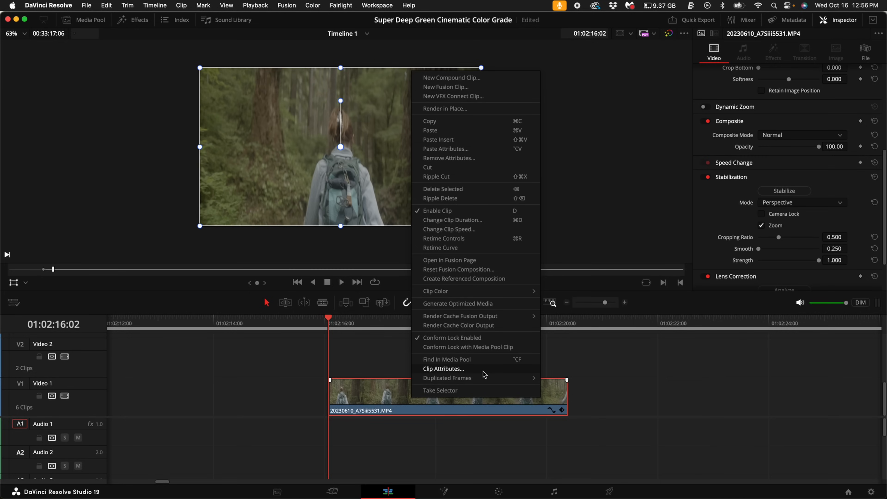
{"action": "left_click", "coordinate": [443, 369]}
{"action": "left_click", "coordinate": [417, 200]}
{"action": "left_click", "coordinate": [413, 213]}
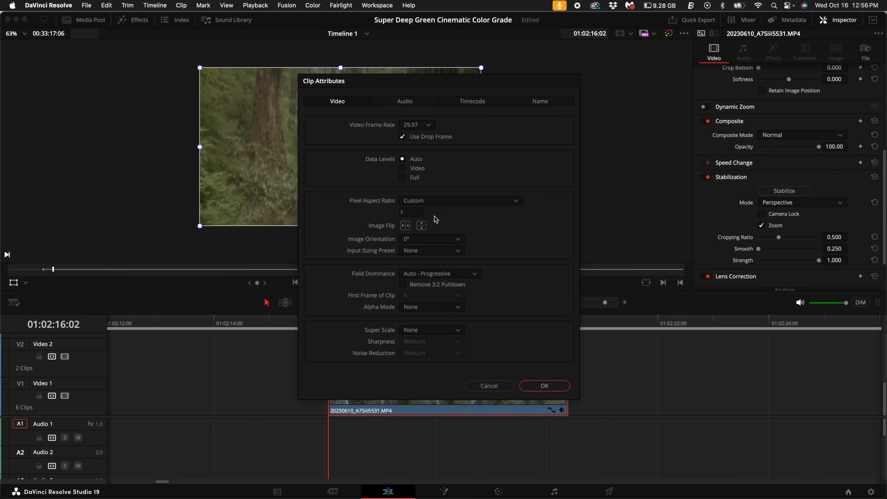
{"action": "left_click", "coordinate": [419, 212]}
{"action": "left_click", "coordinate": [545, 386]}
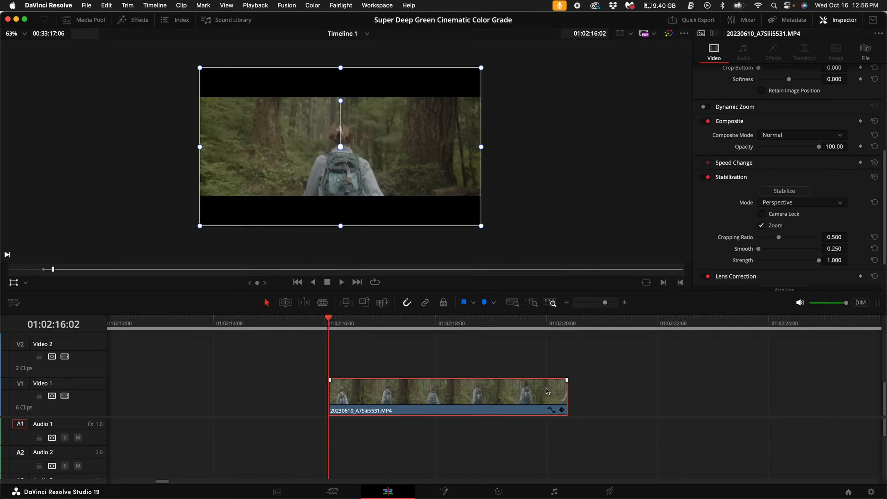
Step: Switch to color grading and apply a Color Space Transform effect to the clip's first node
{"action": "left_click", "coordinate": [498, 493]}
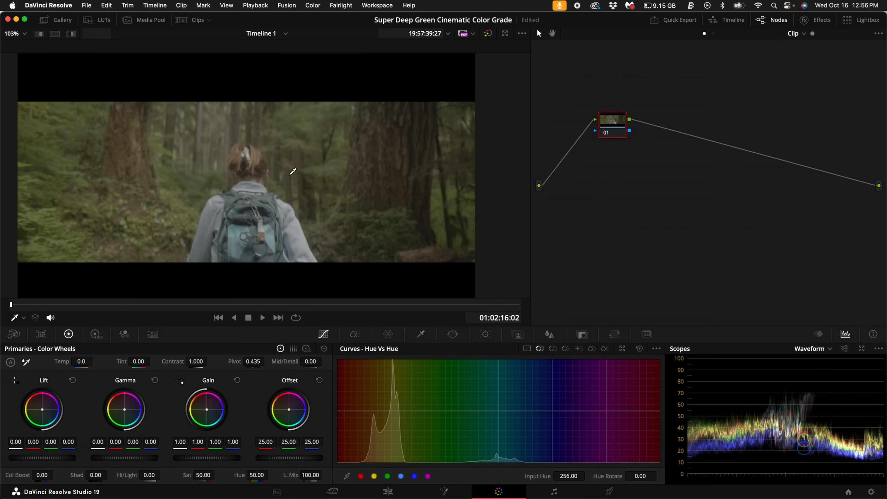
{"action": "left_click", "coordinate": [822, 23]}
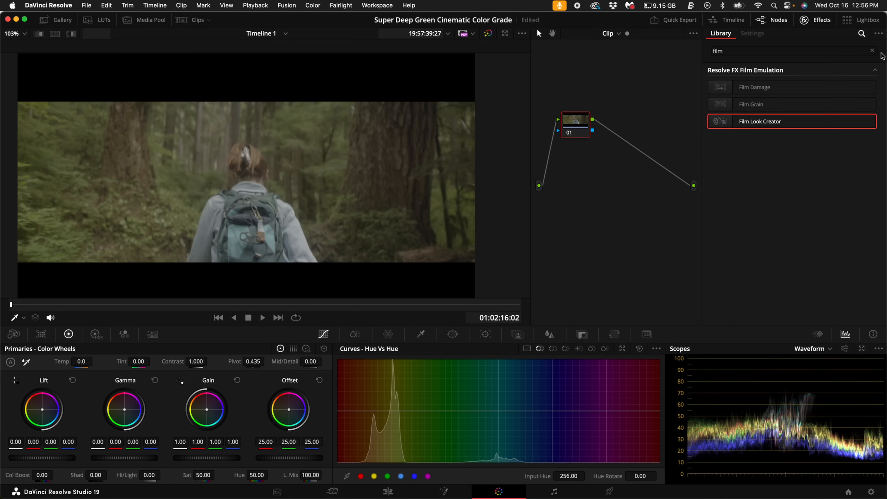
{"action": "left_click", "coordinate": [872, 50]}
{"action": "left_click_drag", "start_coordinate": [729, 287], "coordinate": [605, 119]}
Step: Set the first node's transform input color space to Sony S-Gamut3.Cine and its input gamma to Sony S-Log3
{"action": "left_click", "coordinate": [791, 98]}
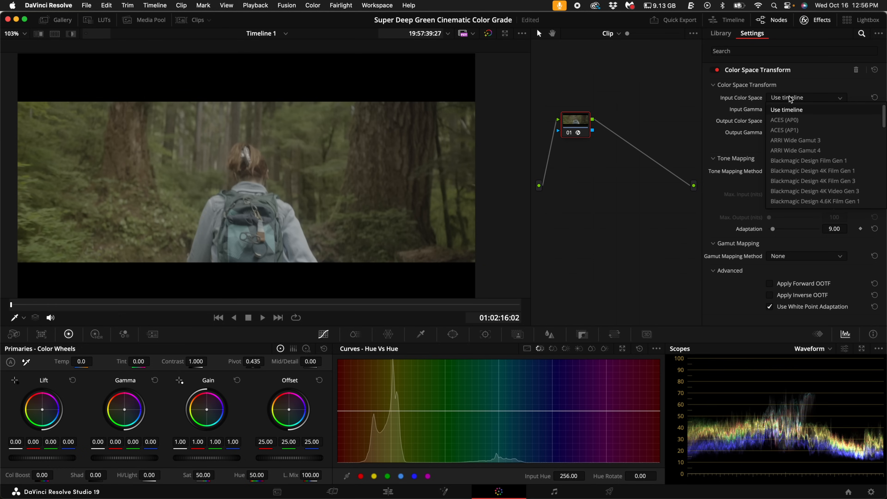
{"action": "key", "text": "s"}
{"action": "scroll", "coordinate": [800, 196], "scroll_direction": "down", "scroll_amount": 3}
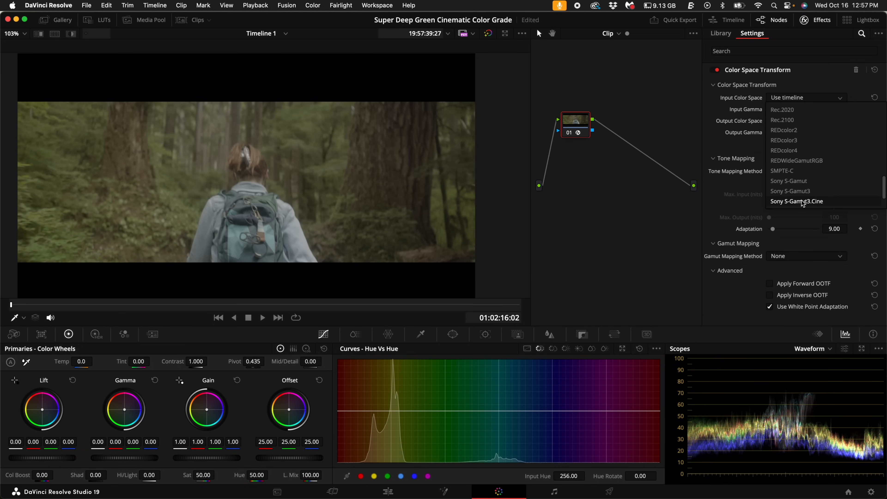
{"action": "left_click", "coordinate": [801, 202]}
{"action": "left_click", "coordinate": [803, 109]}
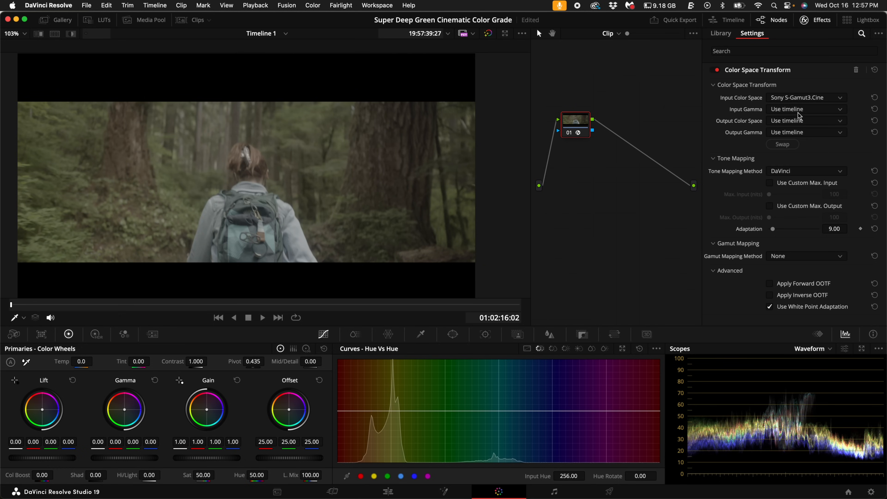
{"action": "scroll", "coordinate": [800, 164], "scroll_direction": "down", "scroll_amount": 2}
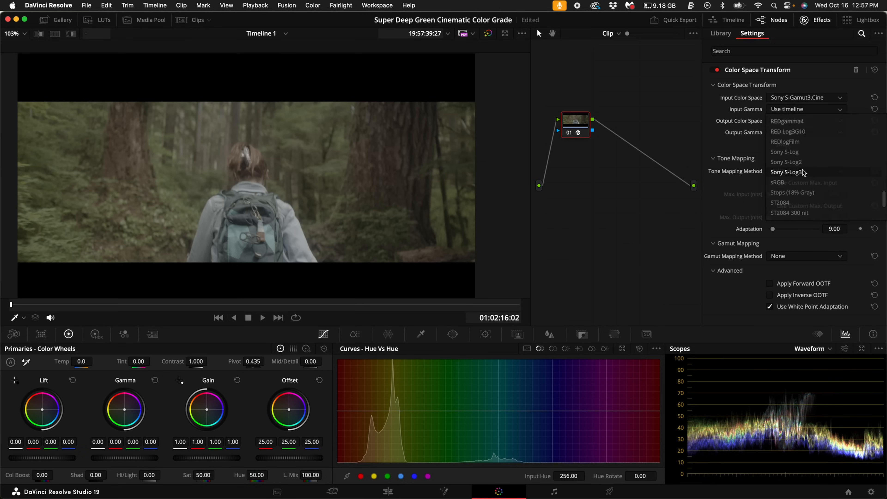
{"action": "left_click", "coordinate": [793, 205]}
Step: Set the first node's transform output color space to DaVinci Wide Gamut and its output gamma to DaVinci Intermediate
{"action": "left_click", "coordinate": [784, 122]}
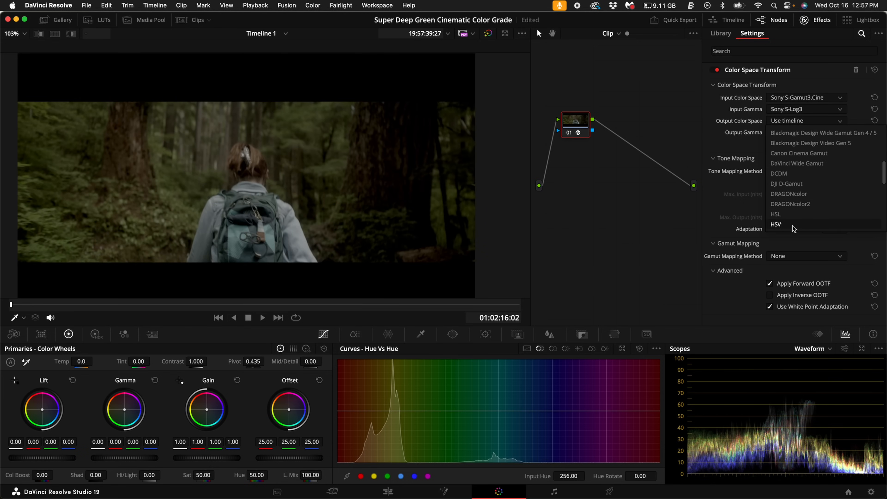
{"action": "left_click", "coordinate": [806, 163]}
{"action": "left_click", "coordinate": [803, 132]}
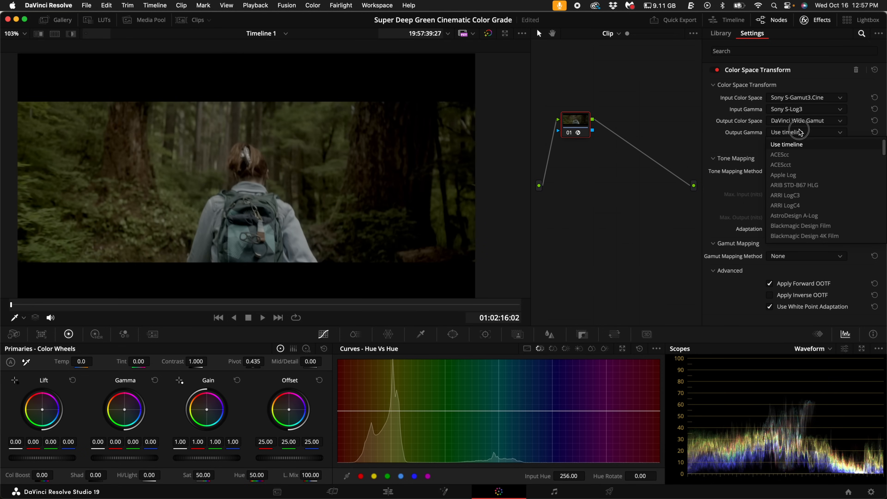
{"action": "left_click", "coordinate": [803, 235]}
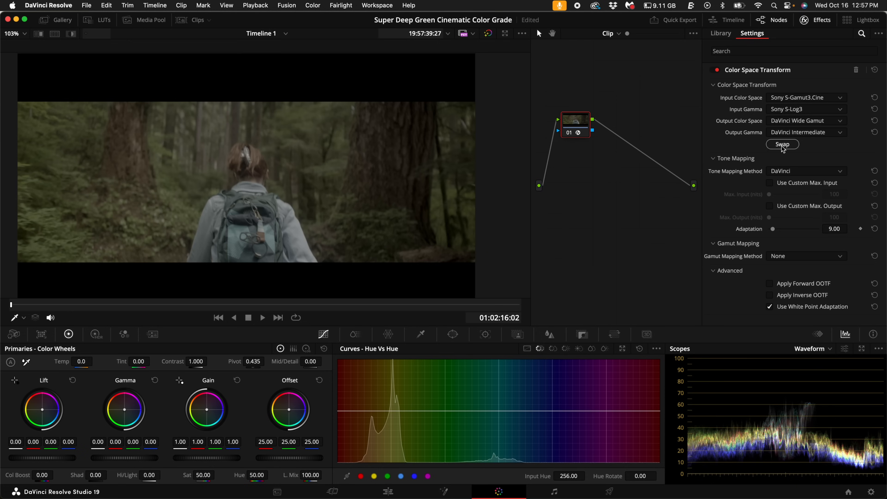
Step: Add a serial node after the first one and apply a Color Space Transform effect to it
{"action": "right_click", "coordinate": [577, 123]}
{"action": "mouse_move", "coordinate": [645, 168]}
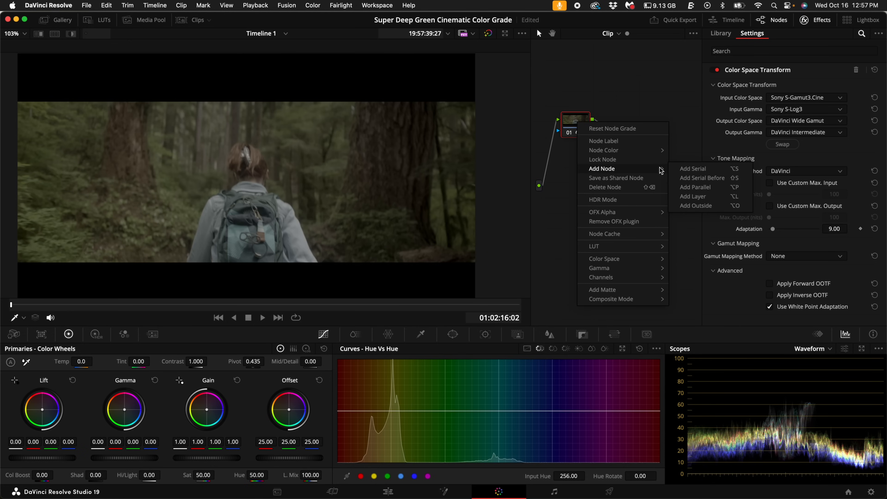
{"action": "left_click", "coordinate": [703, 171]}
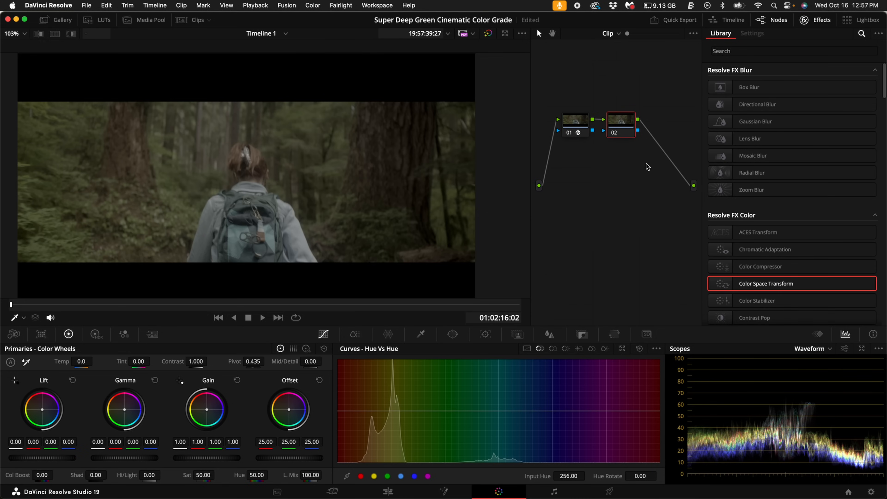
{"action": "key", "text": "alt+s"}
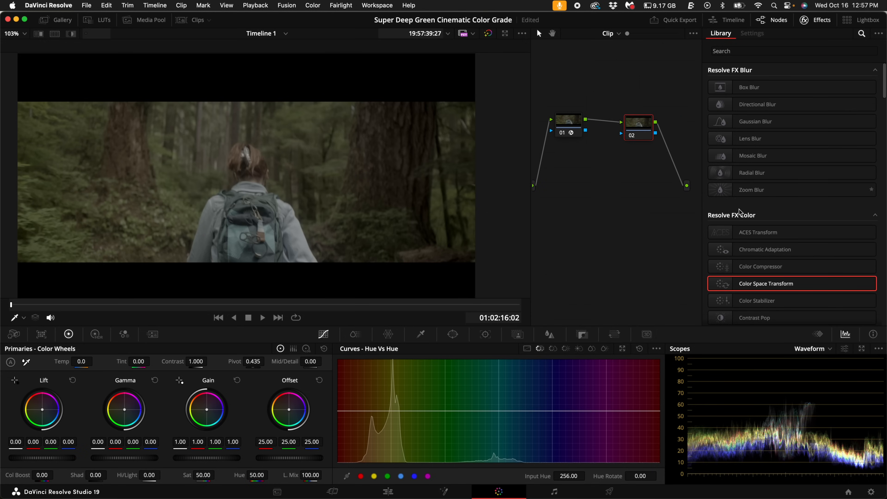
{"action": "left_click_drag", "start_coordinate": [765, 284], "coordinate": [640, 127]}
Step: Set the second node's transform input color space to DaVinci Wide Gamut and its input gamma to DaVinci Intermediate
{"action": "left_click", "coordinate": [782, 97]}
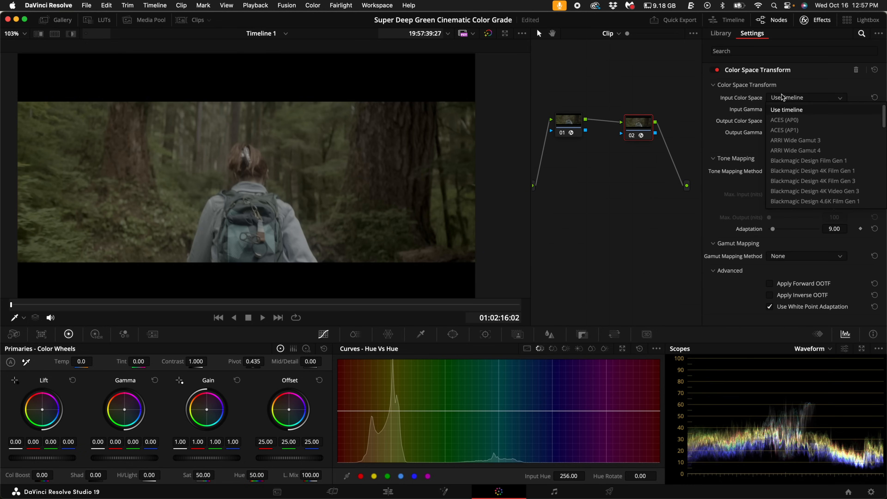
{"action": "scroll", "coordinate": [793, 147], "scroll_direction": "down", "scroll_amount": 6}
{"action": "left_click", "coordinate": [798, 200]}
{"action": "left_click", "coordinate": [793, 110]}
{"action": "scroll", "coordinate": [793, 146], "scroll_direction": "down", "scroll_amount": 5}
{"action": "left_click", "coordinate": [795, 212]}
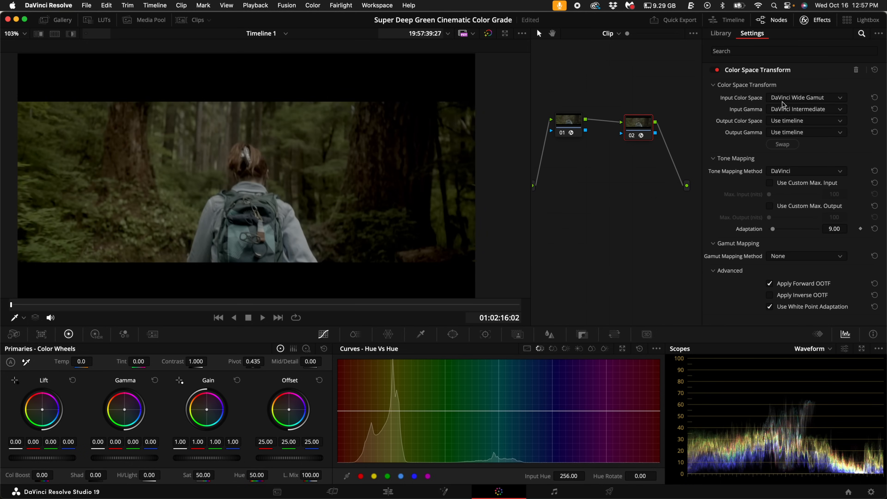
Step: Set the second node's transform output color space to Rec.709 and its output gamma to Cineon Film Log
{"action": "left_click", "coordinate": [807, 121]}
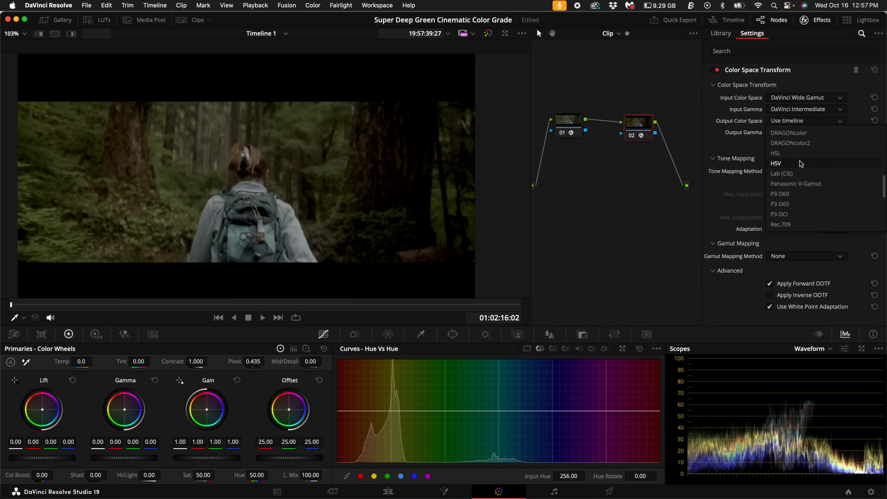
{"action": "left_click", "coordinate": [796, 195]}
{"action": "left_click", "coordinate": [779, 134]}
{"action": "scroll", "coordinate": [807, 236], "scroll_direction": "down", "scroll_amount": 3}
{"action": "left_click", "coordinate": [805, 209]}
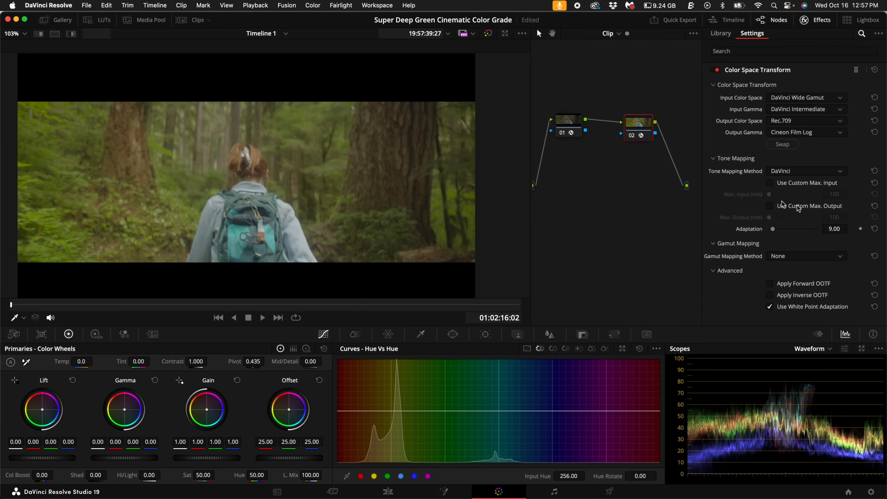
Step: Add a third serial node and give it the Film Looks LUT Rec709 Fujifilm 3513DI D65
{"action": "key", "text": "alt+s"}
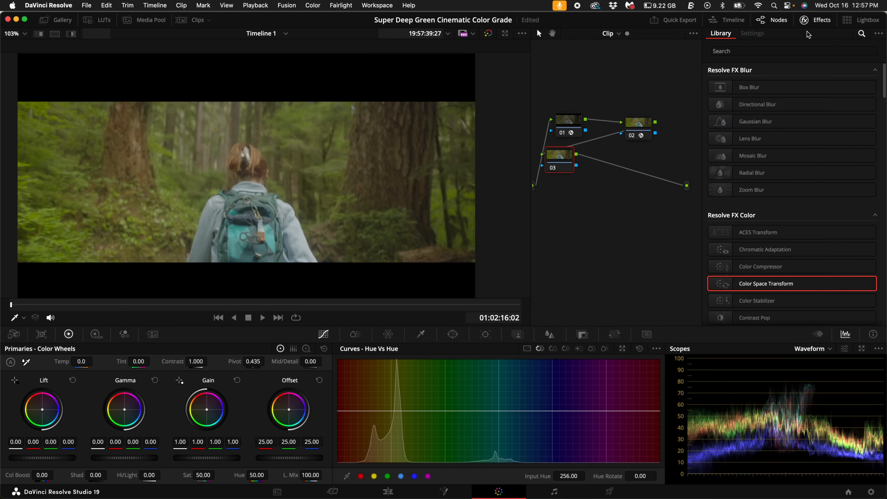
{"action": "left_click", "coordinate": [816, 19]}
{"action": "right_click", "coordinate": [747, 126]}
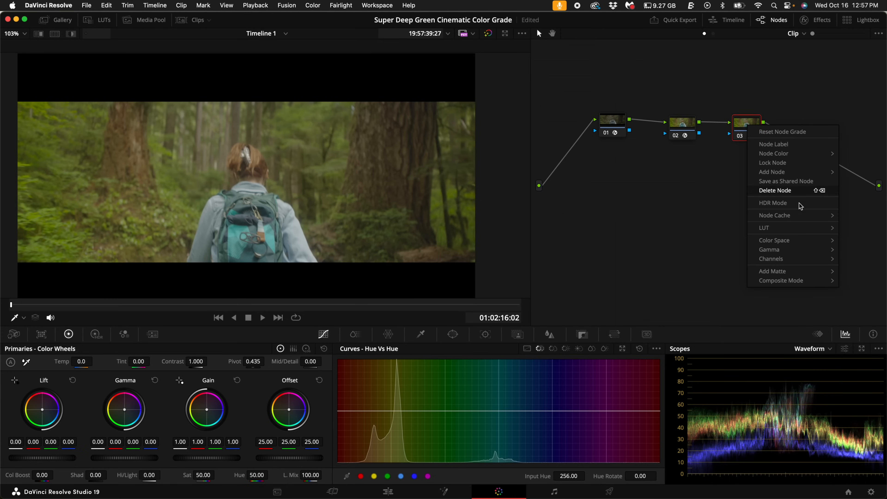
{"action": "mouse_move", "coordinate": [800, 227]}
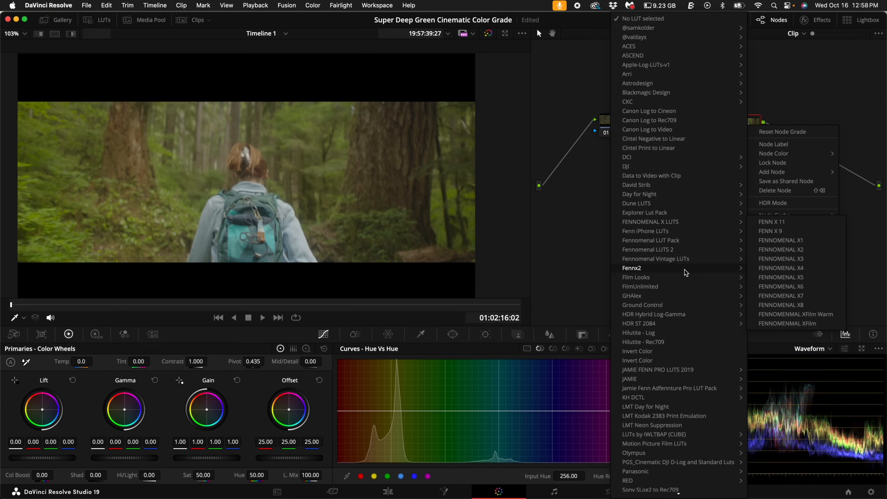
{"action": "mouse_move", "coordinate": [685, 277]}
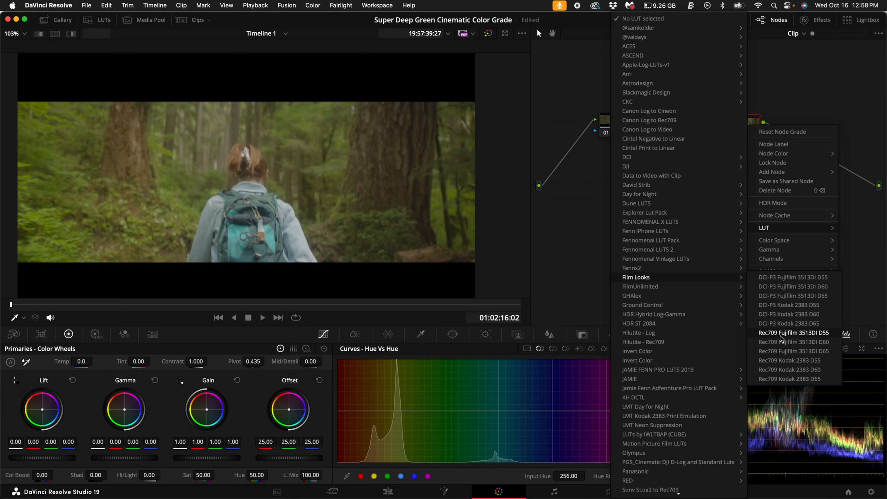
{"action": "left_click", "coordinate": [785, 350]}
Step: Make room after the first node, insert a serial node between the two color space transforms and label it WB
{"action": "left_click_drag", "start_coordinate": [618, 125], "coordinate": [570, 126]}
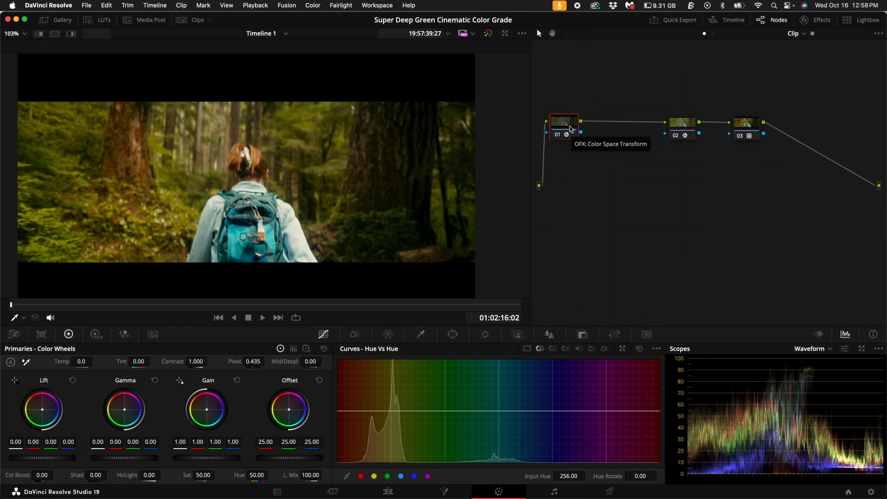
{"action": "key", "text": "alt+s"}
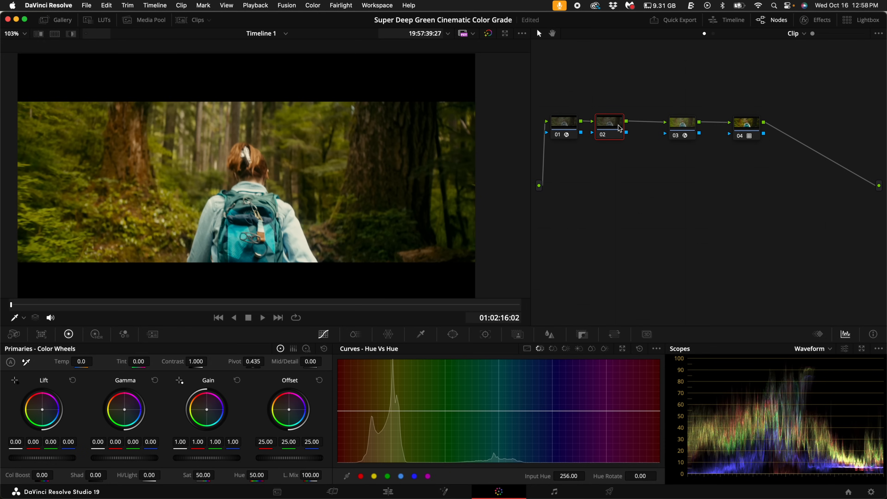
{"action": "right_click", "coordinate": [618, 129]}
{"action": "left_click", "coordinate": [632, 145]}
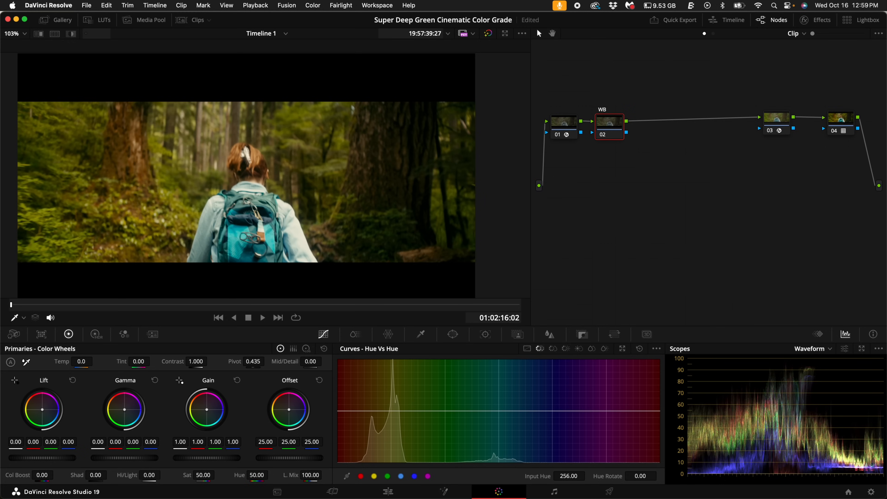
Step: White-balance the clip on the WB node by sampling a neutral spot on the hiker's pale shirt
{"action": "scroll", "coordinate": [296, 256], "scroll_direction": "up", "scroll_amount": 3}
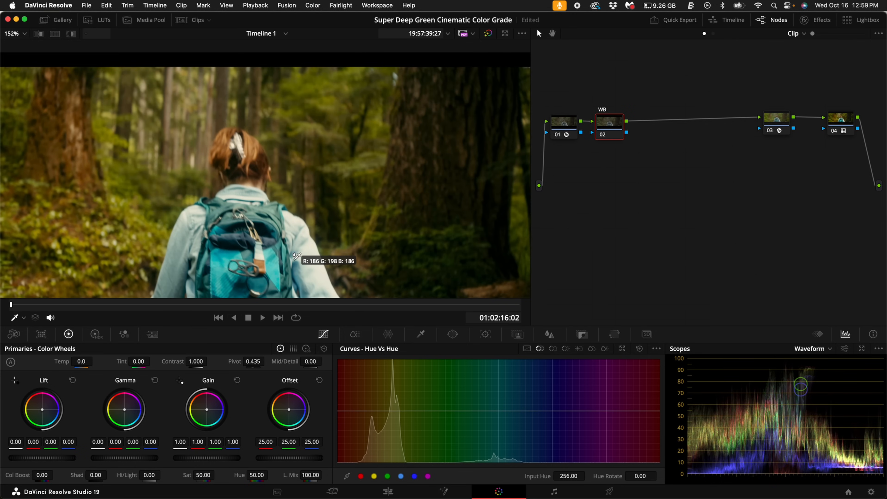
{"action": "scroll", "coordinate": [325, 210], "scroll_direction": "up", "scroll_amount": 4}
{"action": "left_click", "coordinate": [331, 216]}
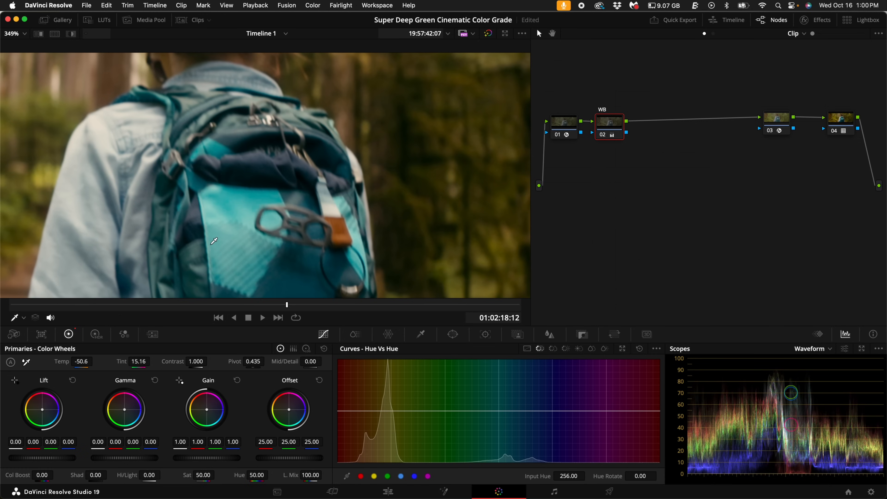
{"action": "scroll", "coordinate": [214, 241], "scroll_direction": "down", "scroll_amount": 5}
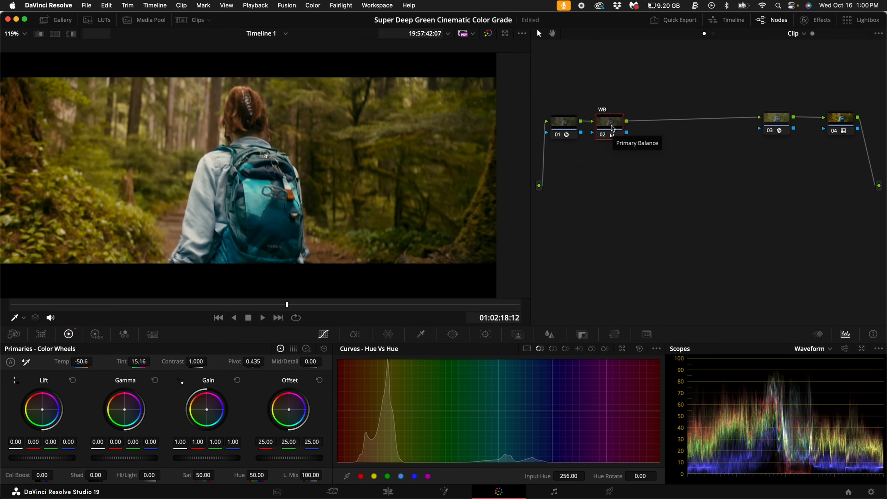
Step: Insert a serial node after the WB node and label it Balance
{"action": "key", "text": "alt+s"}
{"action": "right_click", "coordinate": [651, 126]}
{"action": "left_click", "coordinate": [670, 141]}
{"action": "type", "text": "B"}
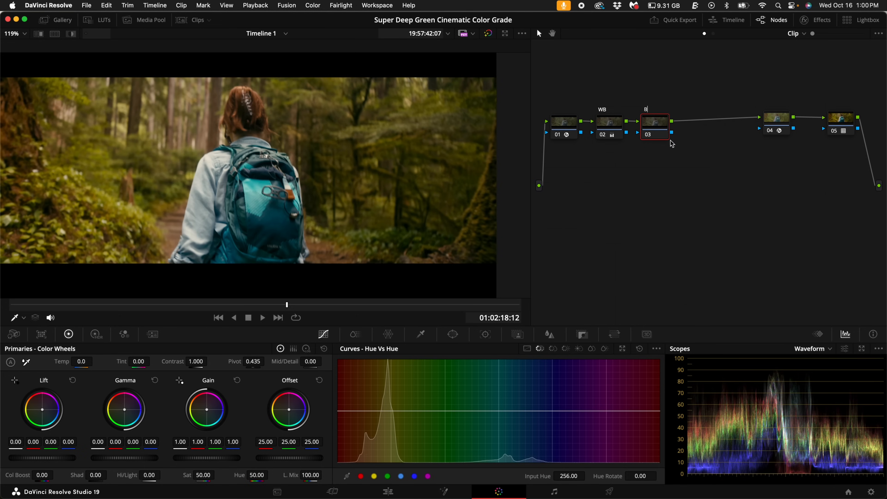
{"action": "type", "text": "alance"}
Step: On the Balance node, lower the master gain to 0.87 and raise the master gamma to 0.02, judging at 01:02:17:27
{"action": "left_click_drag", "start_coordinate": [287, 305], "coordinate": [228, 311]}
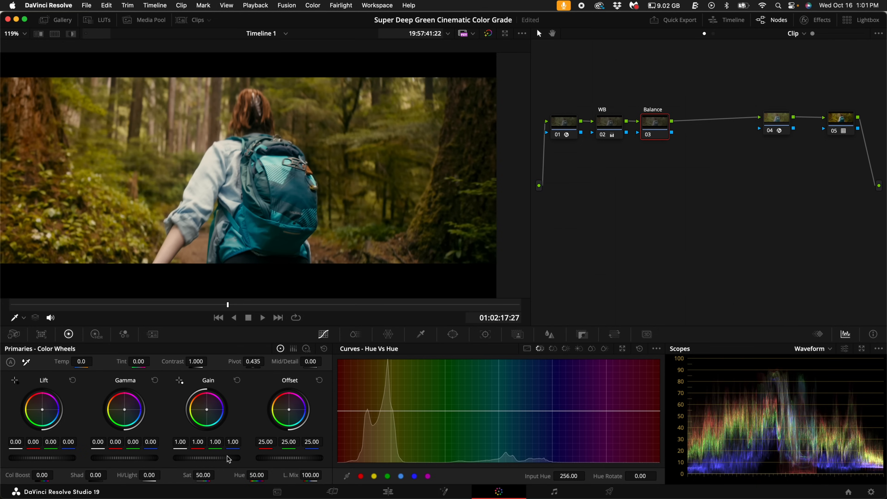
{"action": "left_click_drag", "start_coordinate": [229, 459], "coordinate": [134, 460]}
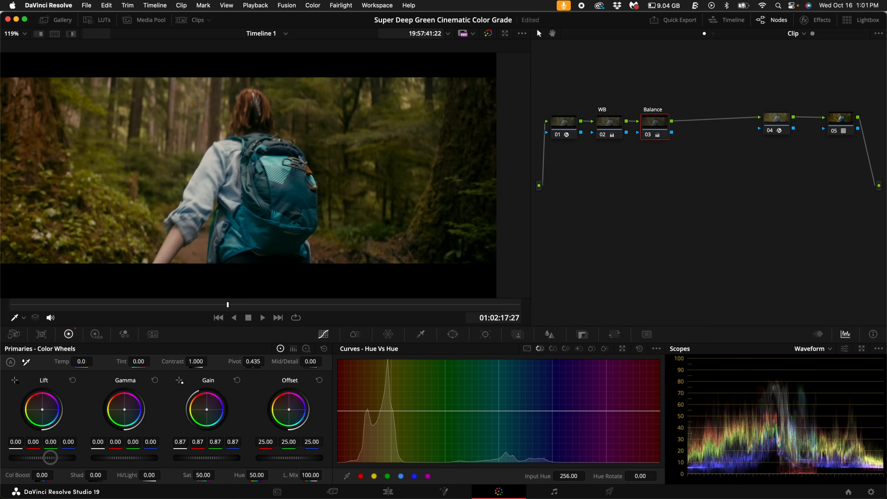
{"action": "left_click_drag", "start_coordinate": [101, 462], "coordinate": [117, 462]}
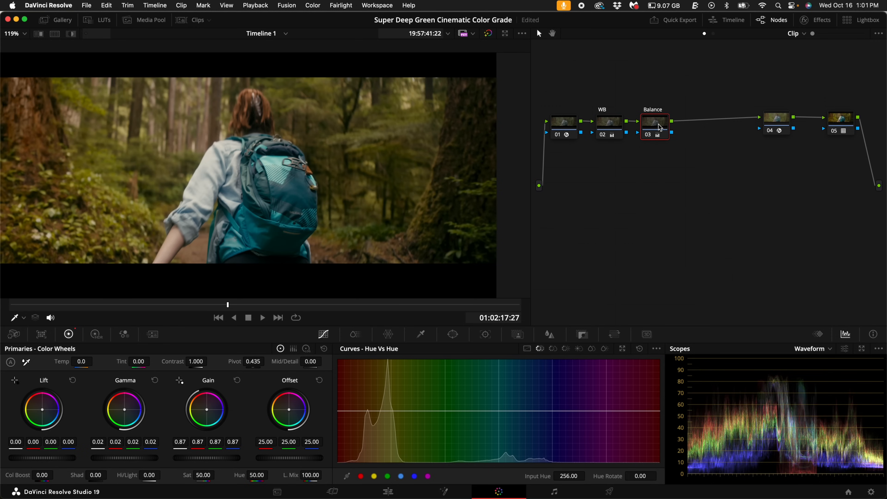
Step: Insert a serial node after the Balance node and label it Contrast
{"action": "key", "text": "alt+s"}
{"action": "right_click", "coordinate": [699, 127]}
{"action": "left_click", "coordinate": [716, 150]}
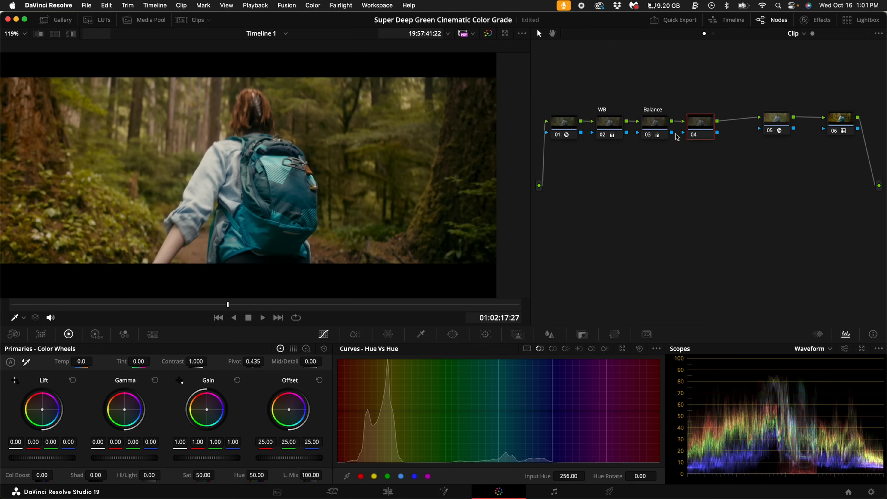
{"action": "type", "text": "Contrast"}
{"action": "key", "text": "Return"}
Step: Shape an S-curve on the Contrast node's custom curve with editable spline handles, lifting the highlights and lowering the shadows
{"action": "left_click", "coordinate": [327, 334]}
{"action": "left_click", "coordinate": [526, 349]}
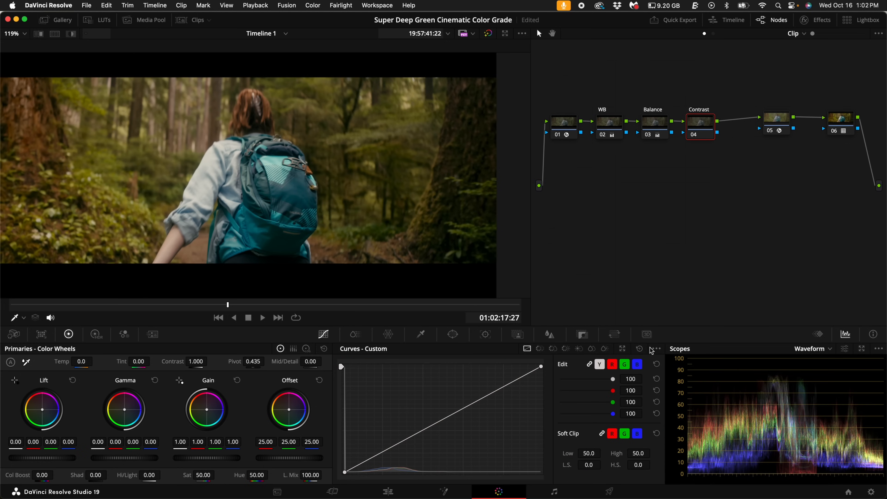
{"action": "left_click", "coordinate": [657, 349]}
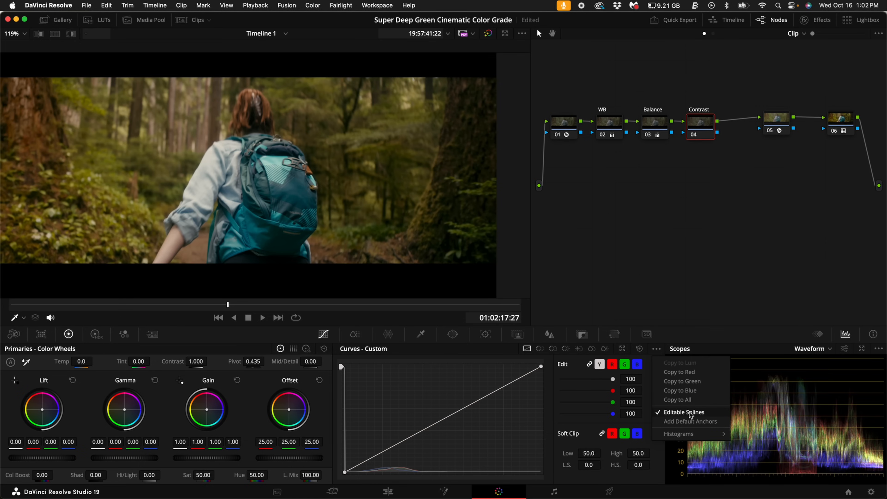
{"action": "left_click", "coordinate": [614, 334]}
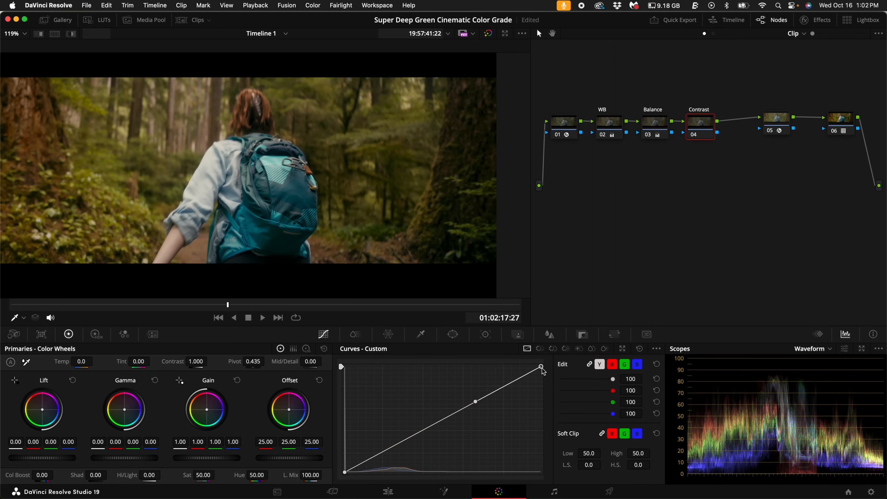
{"action": "left_click_drag", "start_coordinate": [477, 402], "coordinate": [464, 387]}
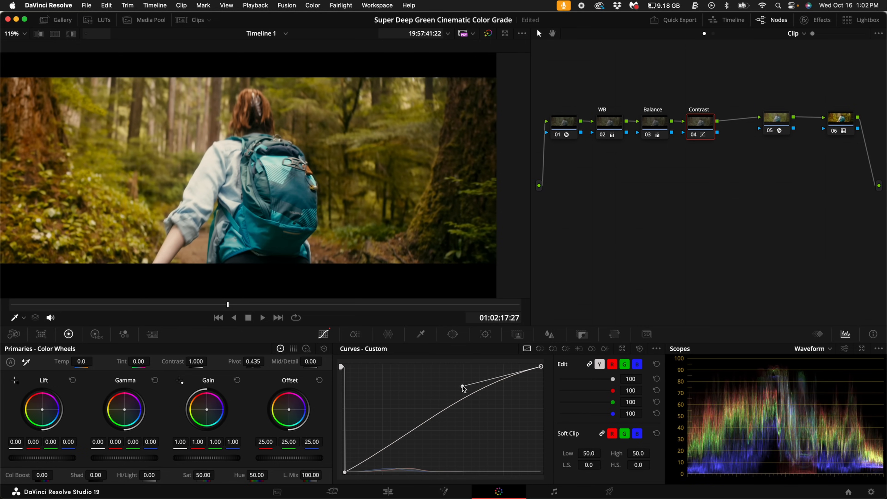
{"action": "left_click", "coordinate": [345, 473]}
{"action": "left_click_drag", "start_coordinate": [411, 439], "coordinate": [424, 456]}
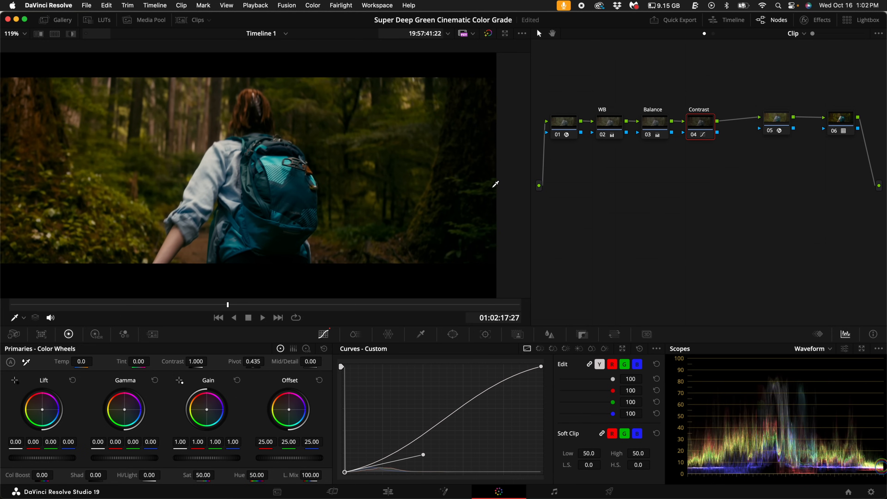
Step: Make room by moving the output transform node down, insert a serial node after Contrast and label it Look
{"action": "left_click_drag", "start_coordinate": [776, 120], "coordinate": [778, 249]}
{"action": "left_click", "coordinate": [710, 128]}
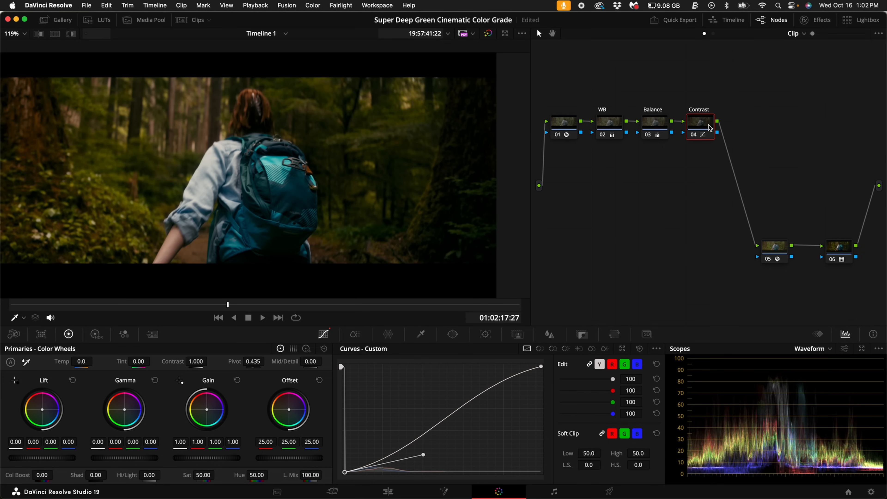
{"action": "key", "text": "alt+s"}
{"action": "right_click", "coordinate": [750, 122]}
{"action": "left_click", "coordinate": [768, 139]}
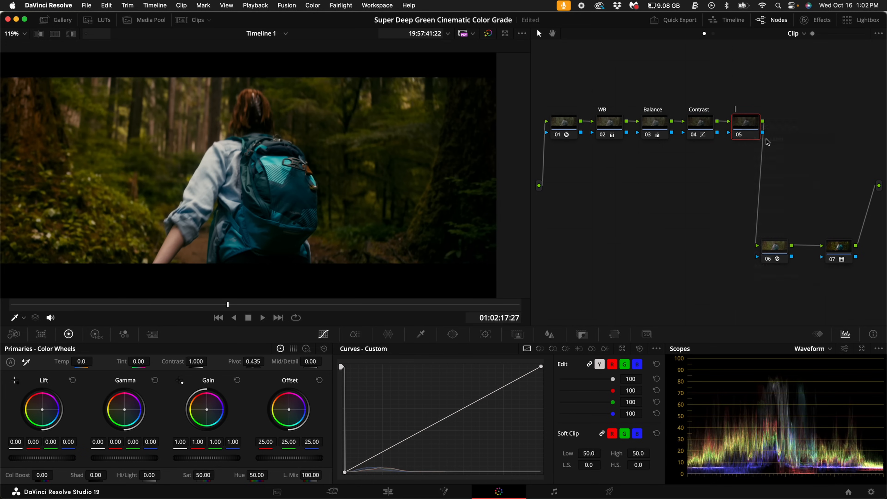
{"action": "key", "text": "Return"}
Step: On the Look node's Hue vs Sat curve, lower the yellows' saturation to 0.18 and the greens' to 0.32
{"action": "left_click", "coordinate": [554, 349]}
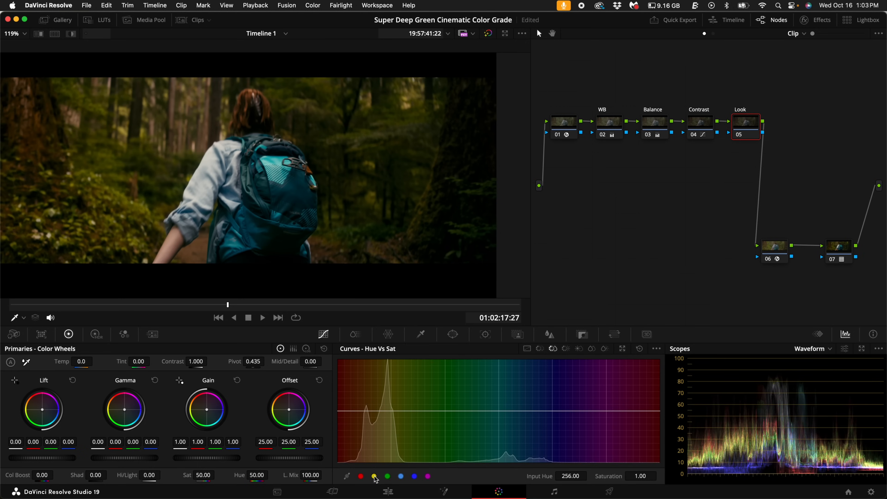
{"action": "left_click", "coordinate": [375, 477]}
{"action": "left_click", "coordinate": [388, 477]}
{"action": "left_click_drag", "start_coordinate": [392, 414], "coordinate": [392, 454]}
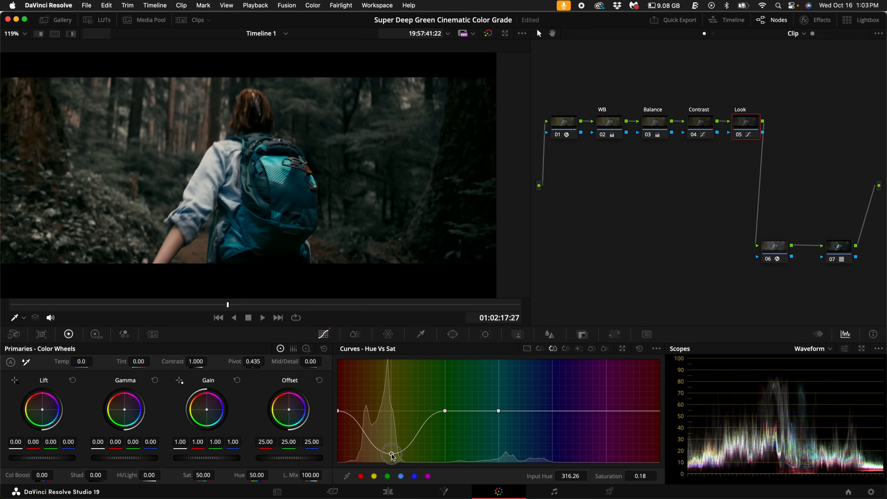
{"action": "left_click_drag", "start_coordinate": [446, 415], "coordinate": [445, 452]}
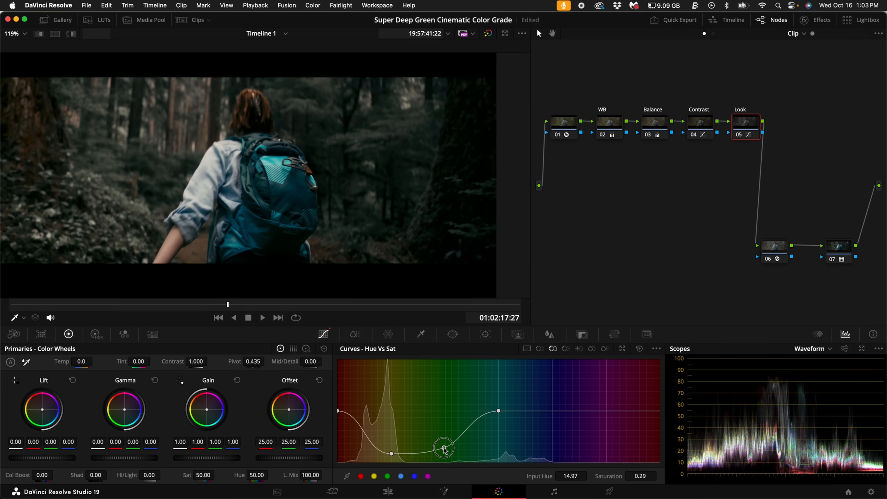
{"action": "scroll", "coordinate": [274, 221], "scroll_direction": "down", "scroll_amount": 1}
{"action": "left_click_drag", "start_coordinate": [228, 306], "coordinate": [211, 323]}
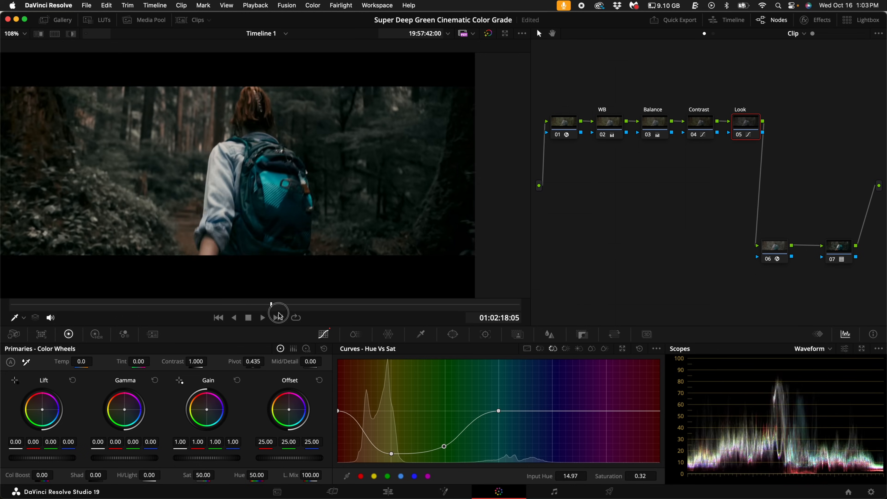
Step: On the Look node's Hue vs Lum curve, darken the yellows strongly and the greens moderately
{"action": "left_click", "coordinate": [566, 348]}
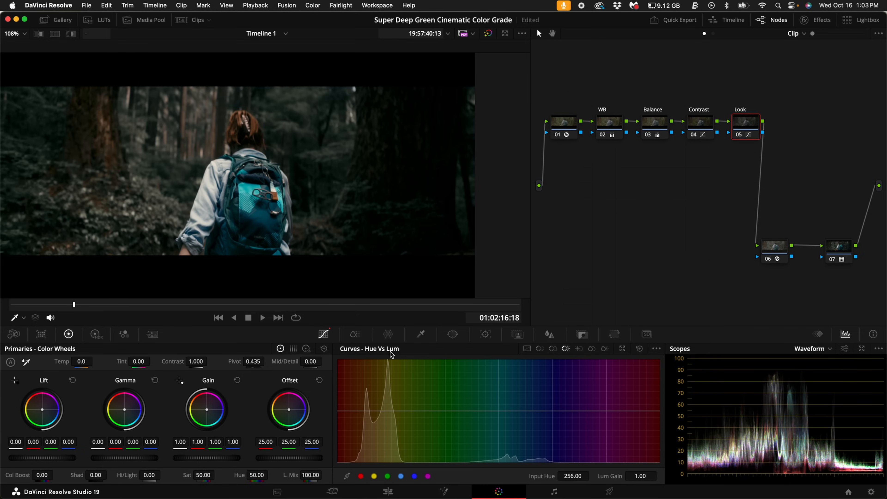
{"action": "left_click", "coordinate": [374, 476]}
{"action": "left_click_drag", "start_coordinate": [392, 411], "coordinate": [389, 448]}
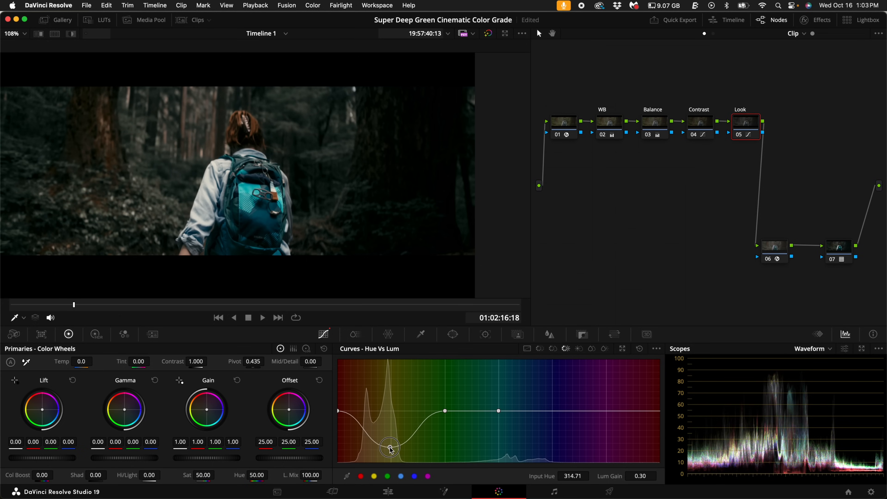
{"action": "left_click", "coordinate": [445, 412]}
{"action": "mouse_move", "coordinate": [445, 411]}
{"action": "left_mouse_down"}
{"action": "mouse_move", "coordinate": [443, 432]}
{"action": "mouse_move", "coordinate": [445, 425]}
{"action": "left_mouse_up"}
{"action": "left_click", "coordinate": [390, 448]}
{"action": "mouse_move", "coordinate": [392, 450]}
{"action": "left_mouse_down"}
{"action": "mouse_move", "coordinate": [391, 463]}
{"action": "mouse_move", "coordinate": [391, 455]}
{"action": "left_mouse_up"}
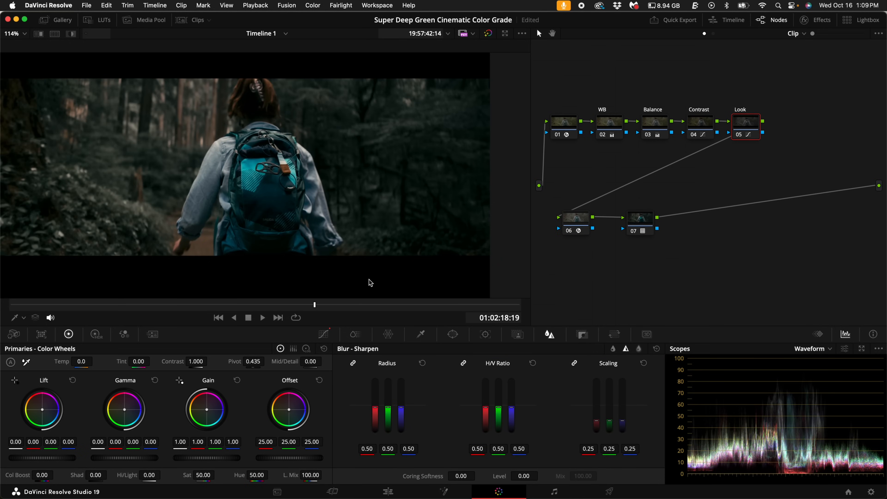
Step: Insert a serial node after the Look node and label it Sat
{"action": "key", "text": "alt+s"}
{"action": "right_click", "coordinate": [785, 128]}
{"action": "left_click", "coordinate": [809, 144]}
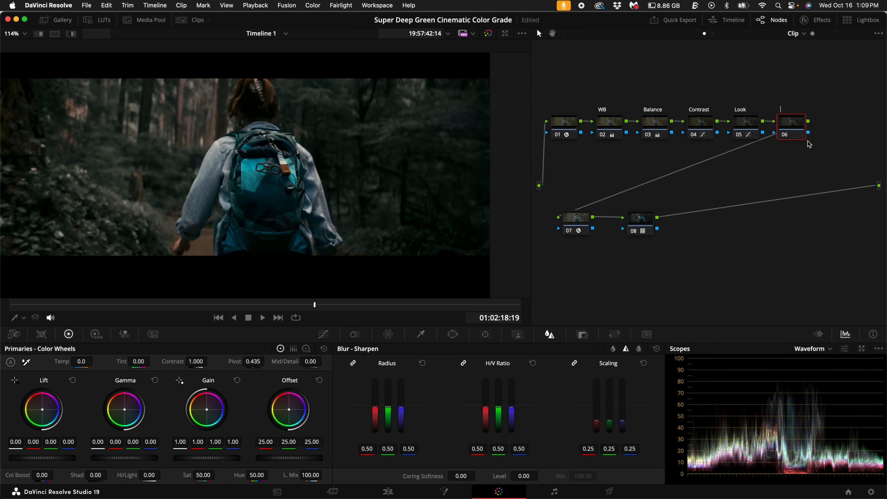
{"action": "key", "text": "Return"}
Step: Try a saturation of 80.60 on the Sat node, and undo it
{"action": "left_click_drag", "start_coordinate": [203, 475], "coordinate": [462, 260]}
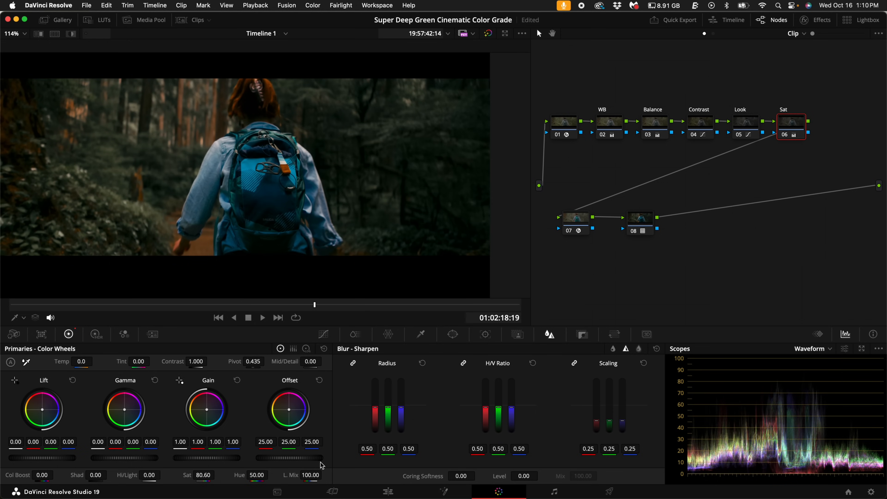
{"action": "key", "text": "super+z"}
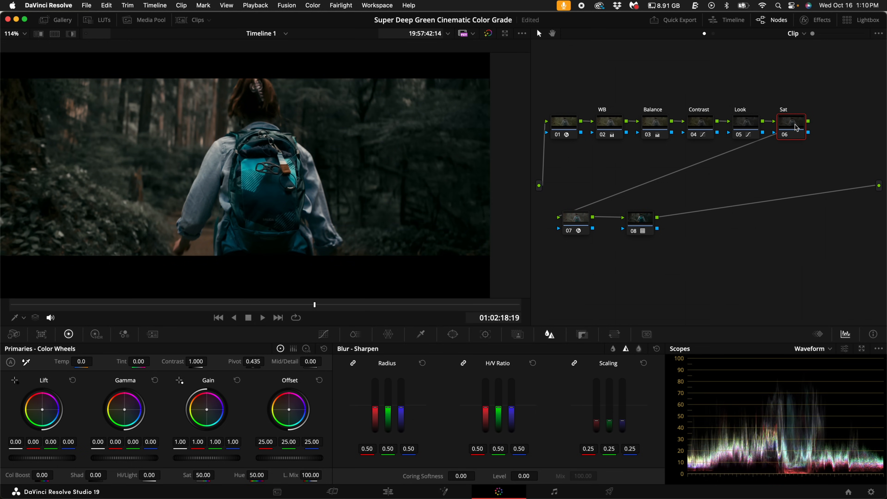
Step: Set the Sat node's color space to HSL and disable its channels 1 and 3
{"action": "right_click", "coordinate": [793, 128]}
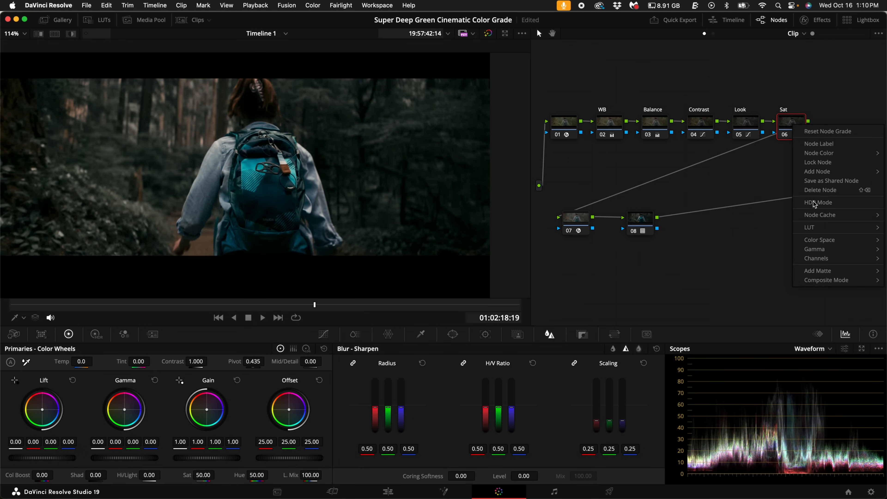
{"action": "mouse_move", "coordinate": [815, 238]}
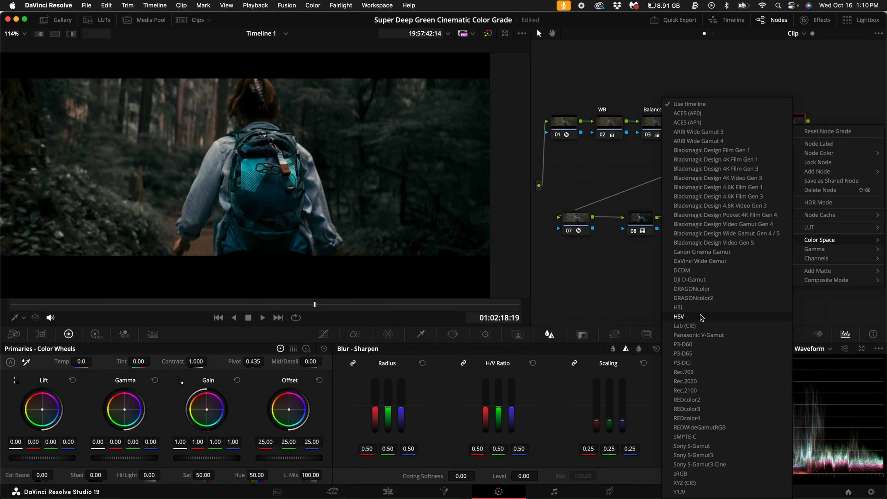
{"action": "left_click", "coordinate": [700, 308]}
{"action": "right_click", "coordinate": [794, 128]}
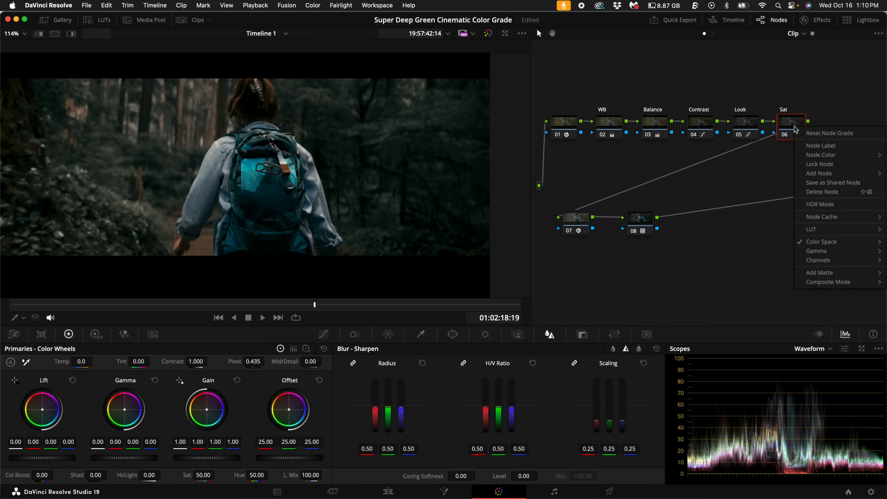
{"action": "mouse_move", "coordinate": [824, 263]}
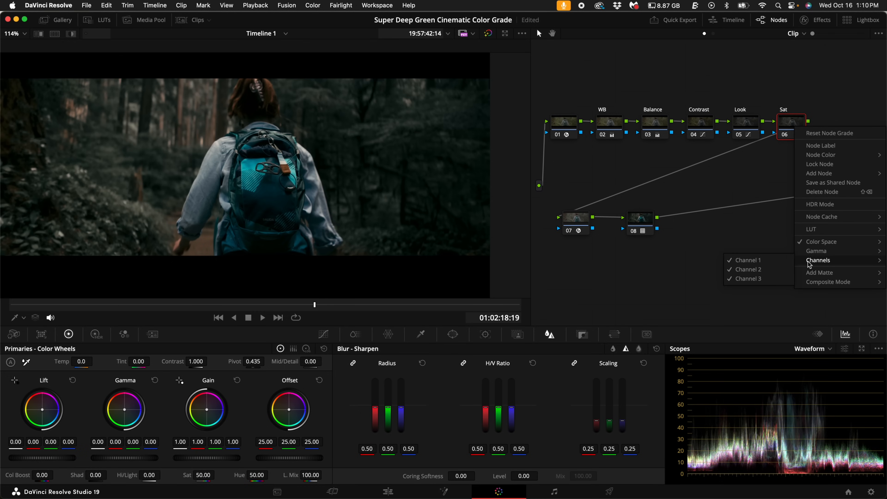
{"action": "left_click", "coordinate": [764, 262]}
{"action": "right_click", "coordinate": [790, 123]}
{"action": "mouse_move", "coordinate": [814, 256]}
{"action": "left_click", "coordinate": [763, 274]}
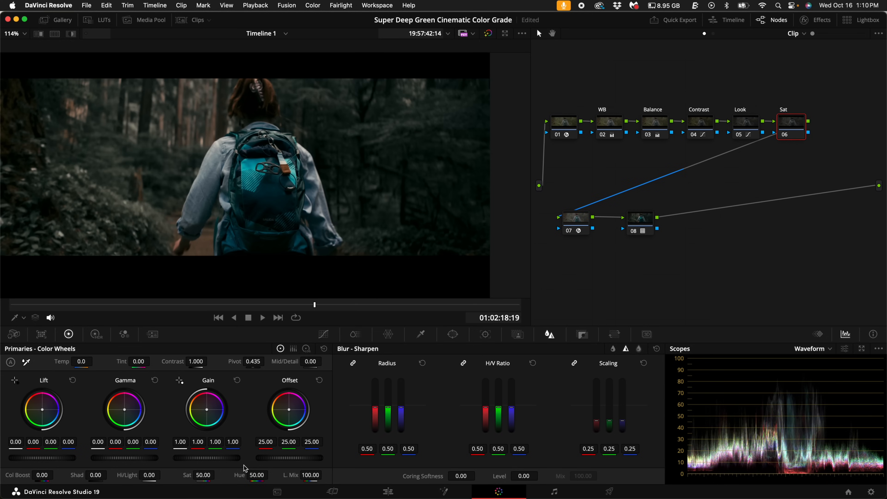
Step: Raise the Sat node's master gain to 1.17, switching the scope to Vectorscope to judge the saturation
{"action": "left_click_drag", "start_coordinate": [200, 460], "coordinate": [222, 461]}
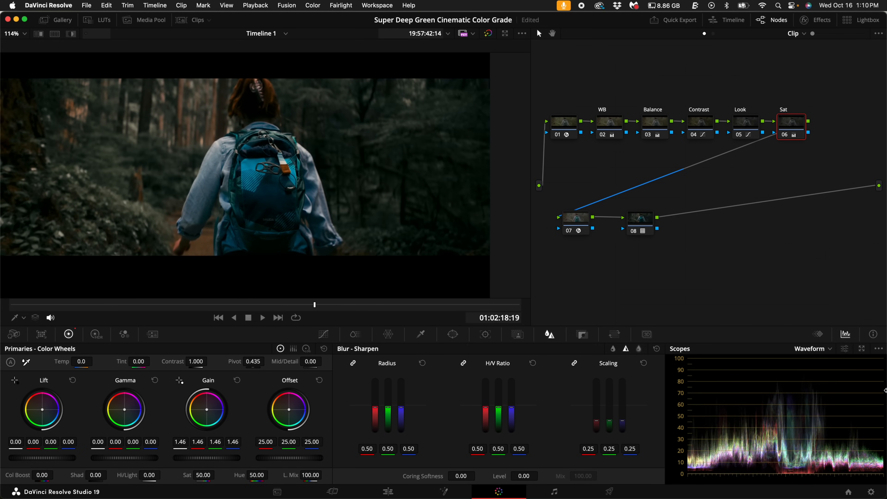
{"action": "left_click", "coordinate": [836, 349]}
{"action": "left_click", "coordinate": [834, 383]}
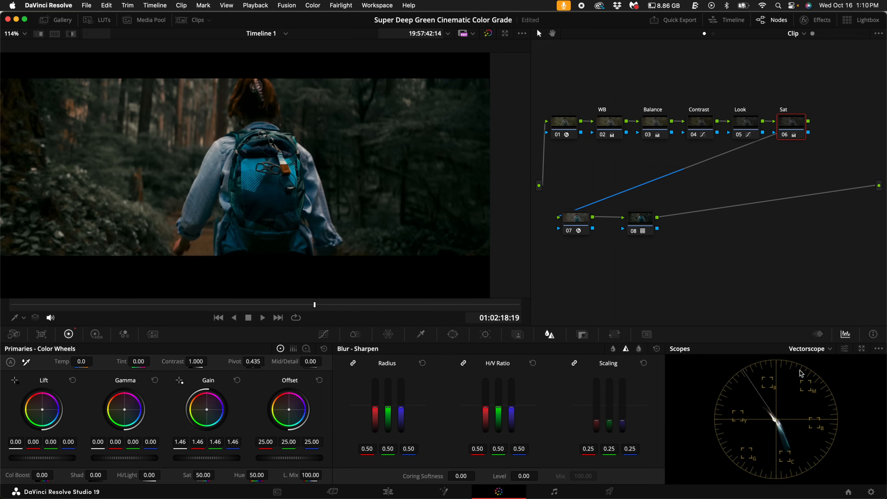
{"action": "mouse_move", "coordinate": [205, 458]}
{"action": "left_mouse_down"}
{"action": "mouse_move", "coordinate": [329, 471]}
{"action": "mouse_move", "coordinate": [443, 249]}
{"action": "mouse_move", "coordinate": [580, 260]}
{"action": "mouse_move", "coordinate": [413, 250]}
{"action": "left_mouse_up"}
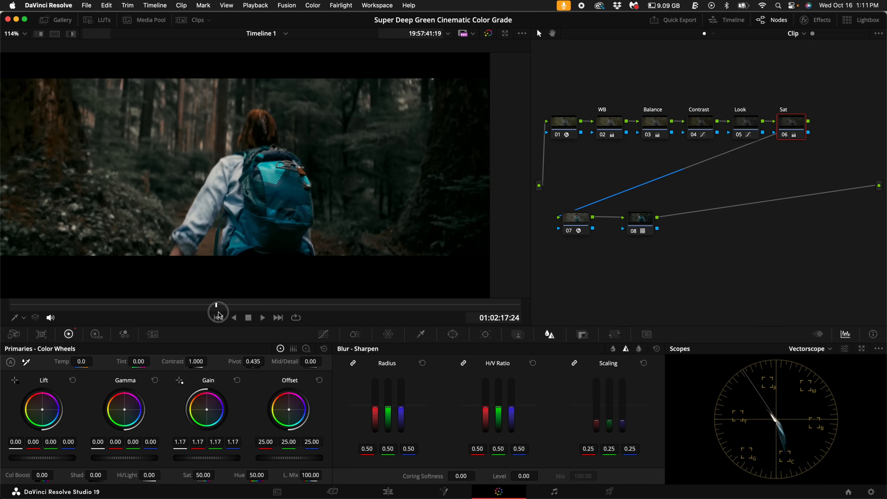
{"action": "left_click", "coordinate": [224, 305]}
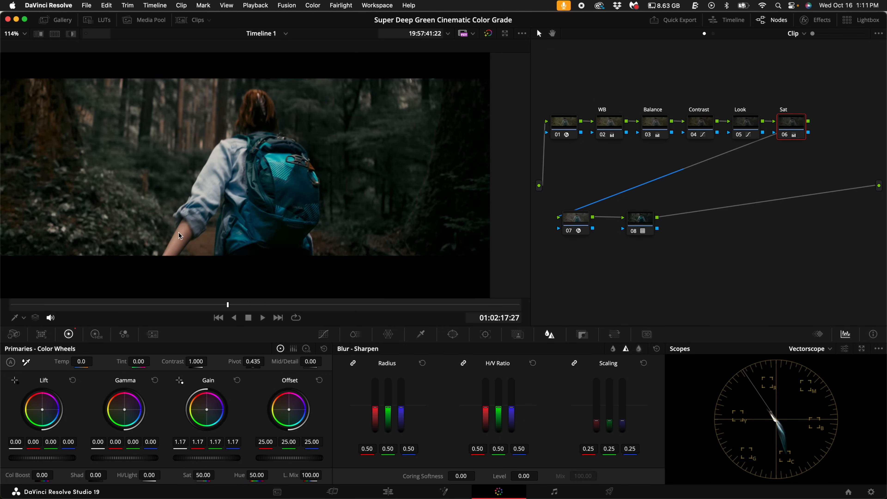
Step: Slightly lower the cyan point on the Look node's Hue vs Sat curve, with control points added around blue
{"action": "key", "text": "shift+grave"}
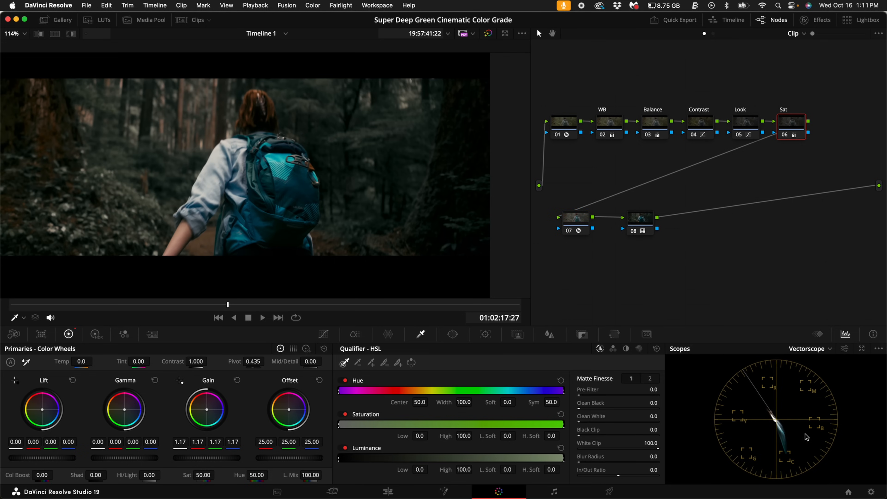
{"action": "left_click_drag", "start_coordinate": [268, 306], "coordinate": [216, 307]}
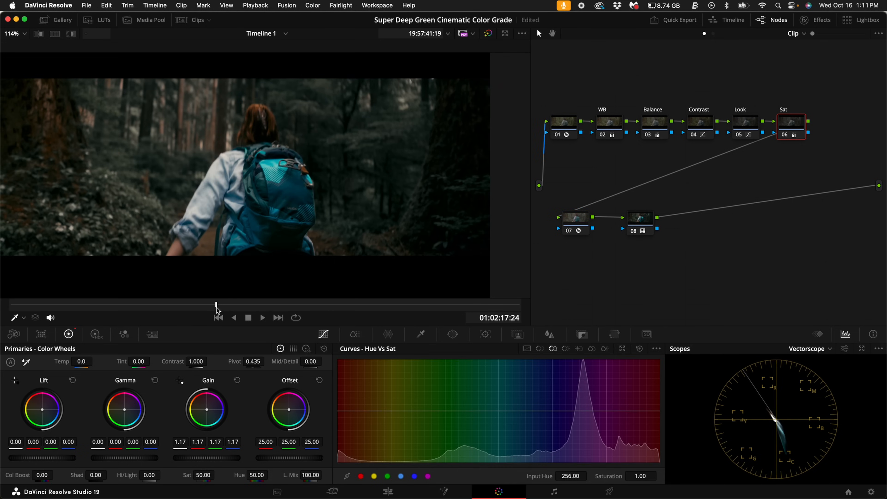
{"action": "left_click", "coordinate": [740, 128]}
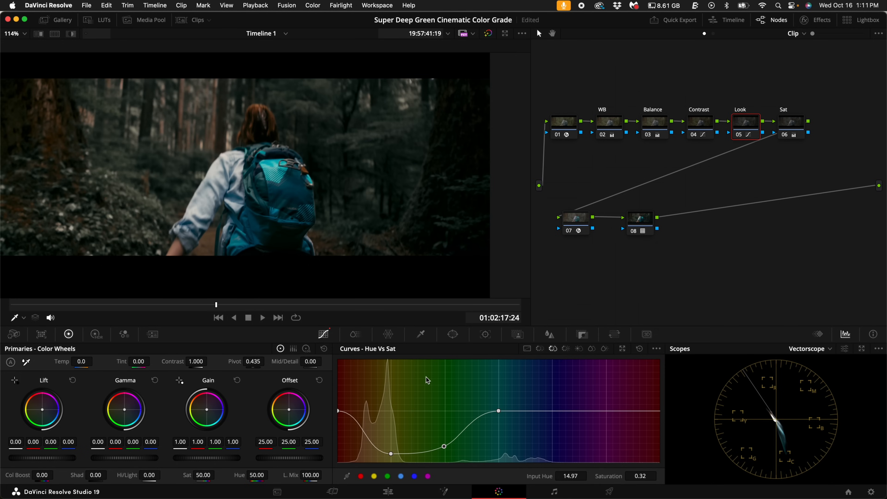
{"action": "left_click", "coordinate": [414, 476]}
{"action": "left_click_drag", "start_coordinate": [498, 411], "coordinate": [499, 417]}
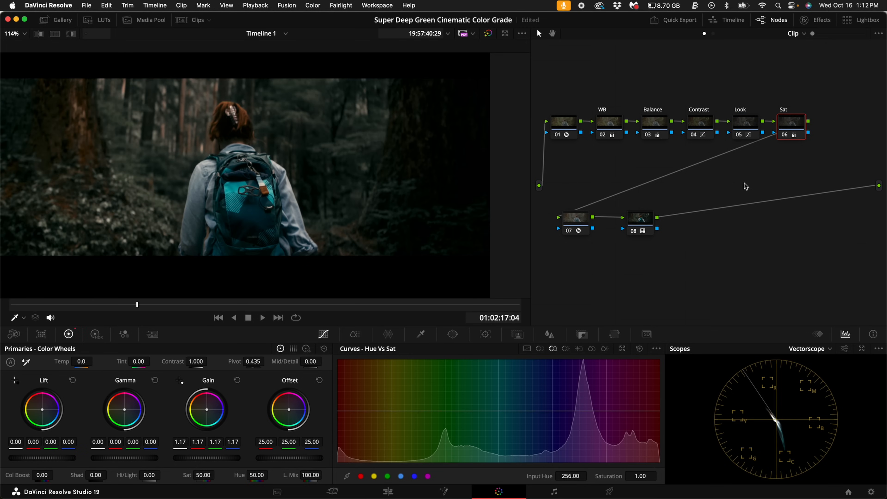
Step: Add a serial node after the Sat node and label it Sharp
{"action": "key", "text": "alt+s"}
{"action": "right_click", "coordinate": [841, 128]}
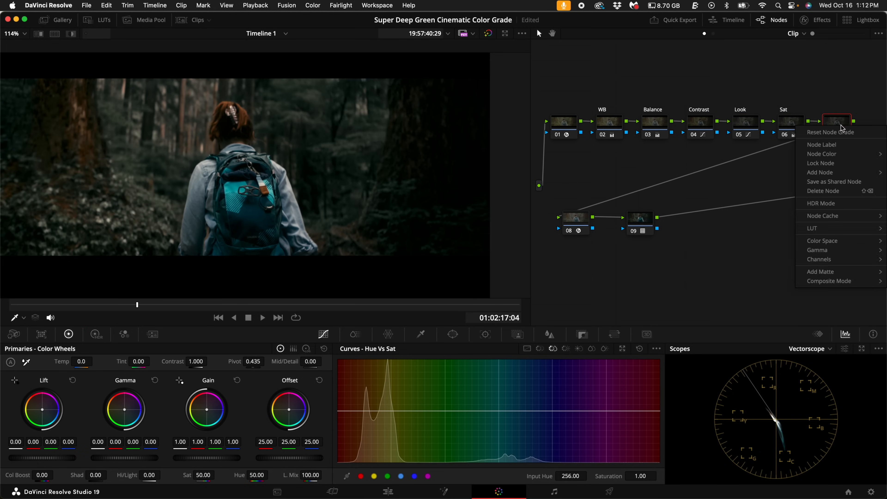
{"action": "left_click", "coordinate": [841, 145]}
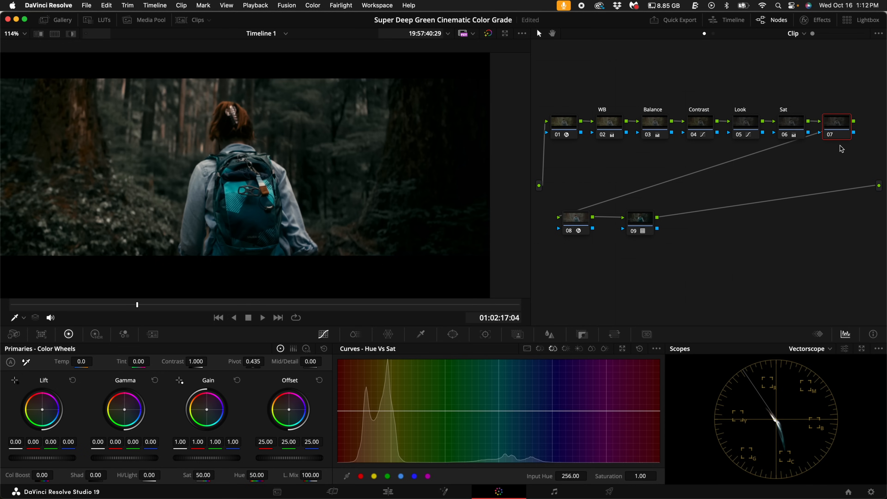
{"action": "type", "text": "Sharp"}
{"action": "key", "text": "Return"}
Step: Set the Sharp node's linked sharpening radius to 0.46 and scrub the clip to a frame with sharp backpack detail
{"action": "left_click", "coordinate": [548, 335]}
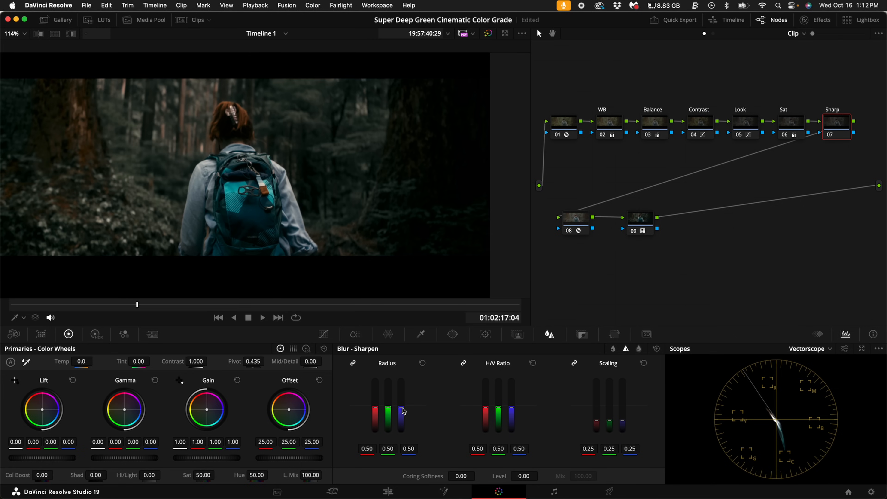
{"action": "left_click_drag", "start_coordinate": [403, 411], "coordinate": [401, 411]}
{"action": "scroll", "coordinate": [251, 215], "scroll_direction": "up", "scroll_amount": 5}
{"action": "left_click", "coordinate": [233, 306]}
{"action": "left_click_drag", "start_coordinate": [233, 307], "coordinate": [391, 318]}
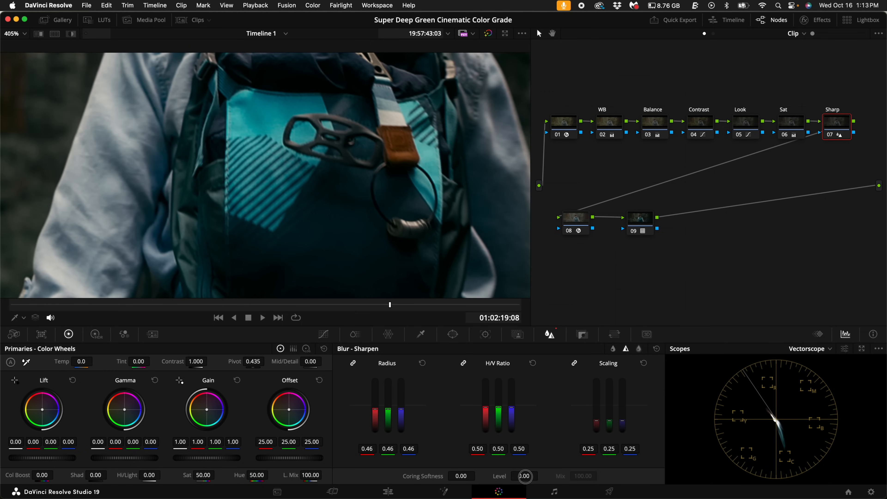
Step: Set the Sharp node's sharpening level to about 11 and adjust the coring softness, judging the effect on the backpack detail
{"action": "mouse_move", "coordinate": [524, 476]}
{"action": "left_mouse_down"}
{"action": "mouse_move", "coordinate": [535, 478]}
{"action": "mouse_move", "coordinate": [524, 476]}
{"action": "left_mouse_up"}
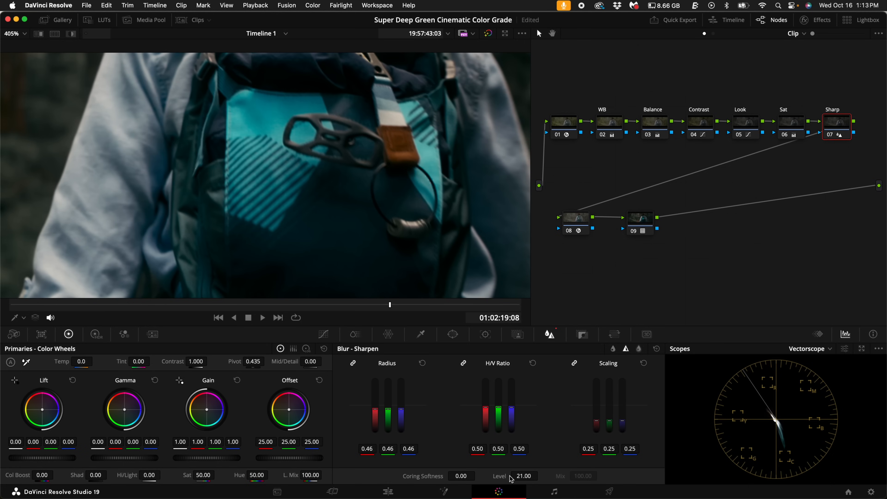
{"action": "scroll", "coordinate": [380, 176], "scroll_direction": "up", "scroll_amount": 3}
{"action": "left_click_drag", "start_coordinate": [419, 146], "coordinate": [368, 153]}
{"action": "scroll", "coordinate": [368, 154], "scroll_direction": "up", "scroll_amount": 3}
{"action": "left_click_drag", "start_coordinate": [524, 477], "coordinate": [453, 484]}
{"action": "scroll", "coordinate": [480, 271], "scroll_direction": "up", "scroll_amount": 3}
{"action": "left_click_drag", "start_coordinate": [480, 271], "coordinate": [222, 248]}
{"action": "left_click_drag", "start_coordinate": [527, 476], "coordinate": [526, 479]}
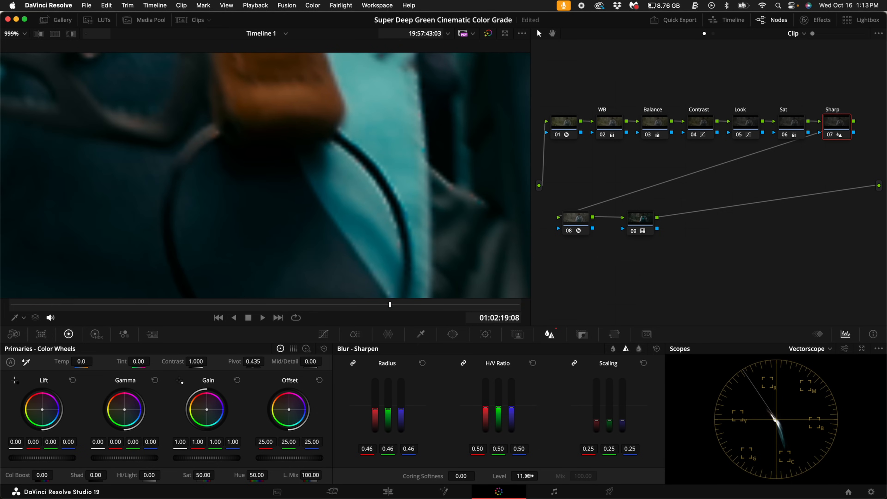
{"action": "left_click_drag", "start_coordinate": [453, 475], "coordinate": [459, 476]}
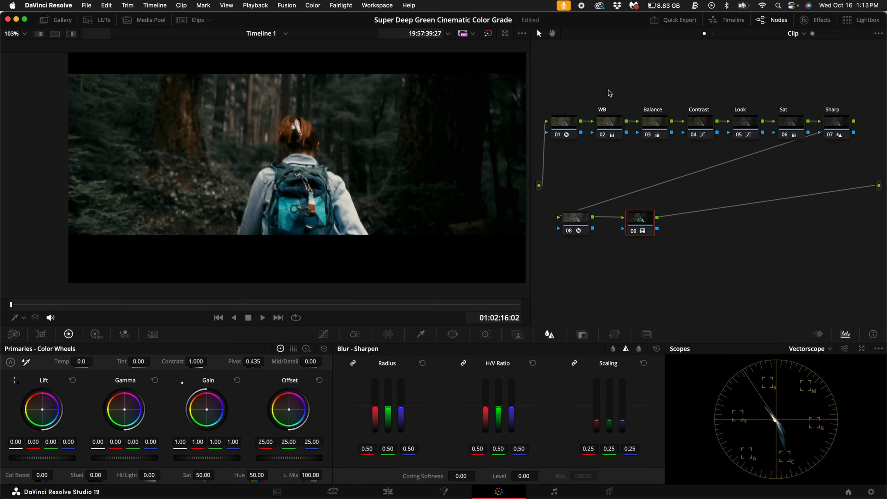
{"action": "left_click_drag", "start_coordinate": [609, 93], "coordinate": [833, 167]}
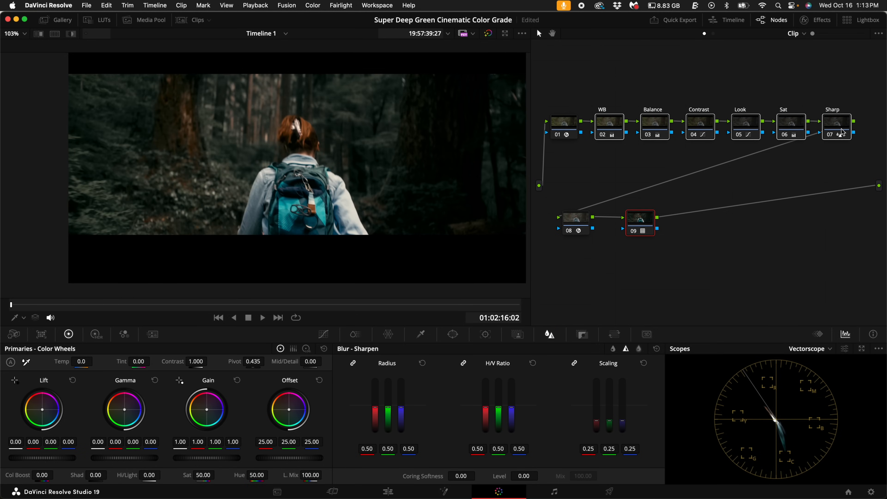
{"action": "left_click", "coordinate": [563, 134]}
{"action": "left_click", "coordinate": [569, 133]}
{"action": "left_click", "coordinate": [568, 132]}
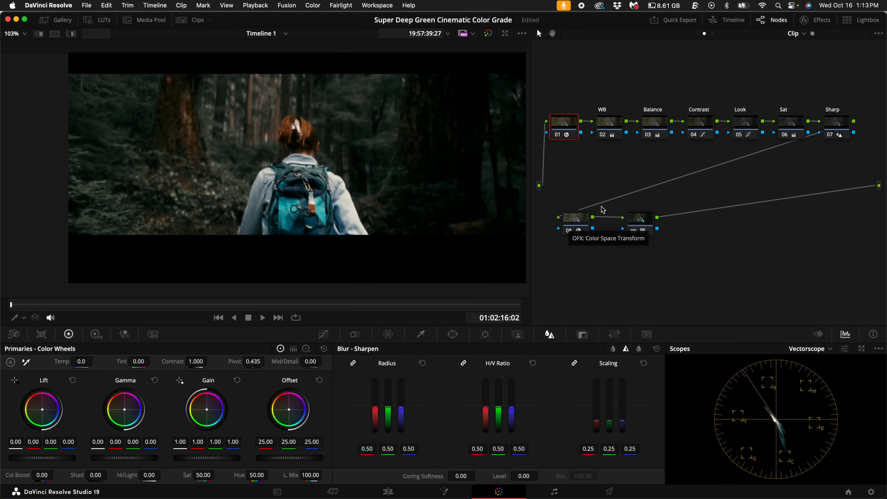
Step: Shift nodes 08 and 09 together beneath the Sat node area, and add a serial node labeled Trim after node 09
{"action": "left_click_drag", "start_coordinate": [653, 198], "coordinate": [563, 244]}
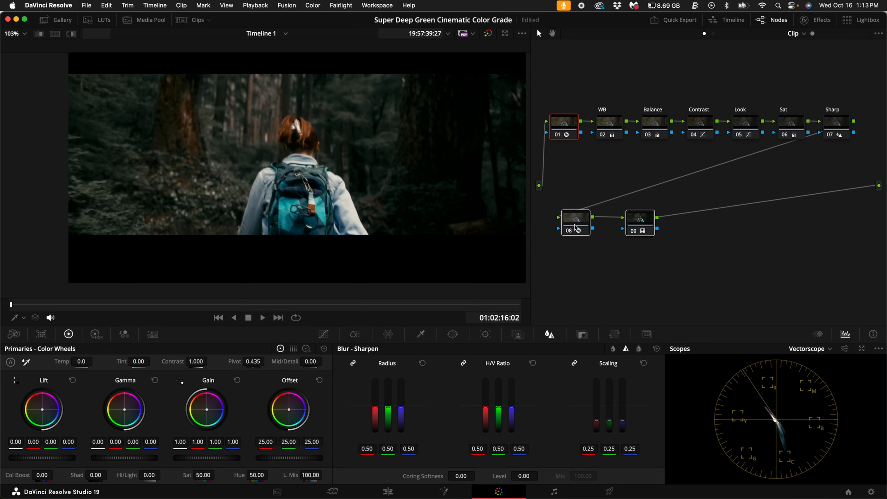
{"action": "left_click_drag", "start_coordinate": [575, 228], "coordinate": [657, 227]}
{"action": "left_click", "coordinate": [714, 222]}
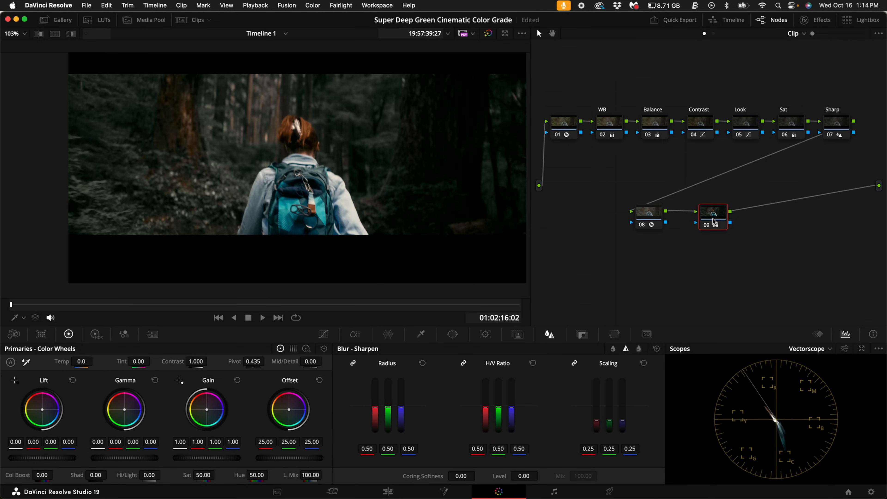
{"action": "key", "text": "alt+s"}
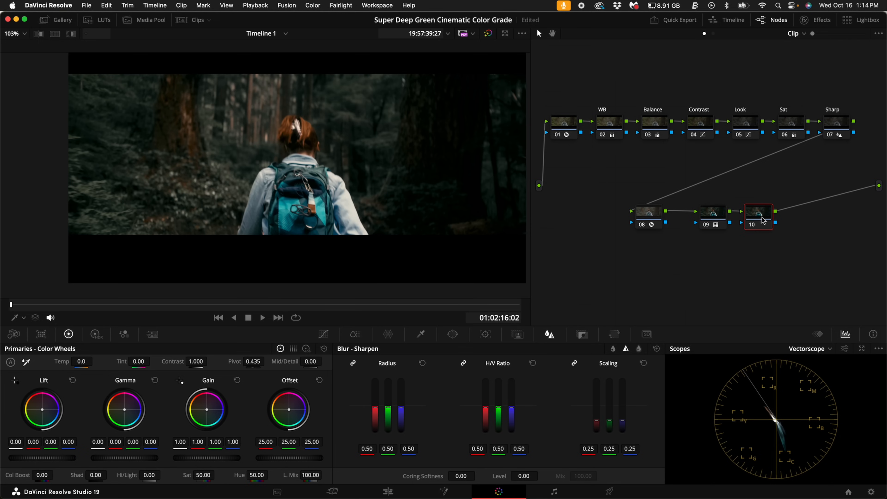
{"action": "right_click", "coordinate": [762, 220]}
{"action": "left_click", "coordinate": [775, 235]}
{"action": "type", "text": "Trim"}
{"action": "key", "text": "Return"}
Step: Set the Black zone's saturation to 0.00 in the HDR color wheels of the Trim node, with the scope switched to Waveform
{"action": "left_click", "coordinate": [96, 334]}
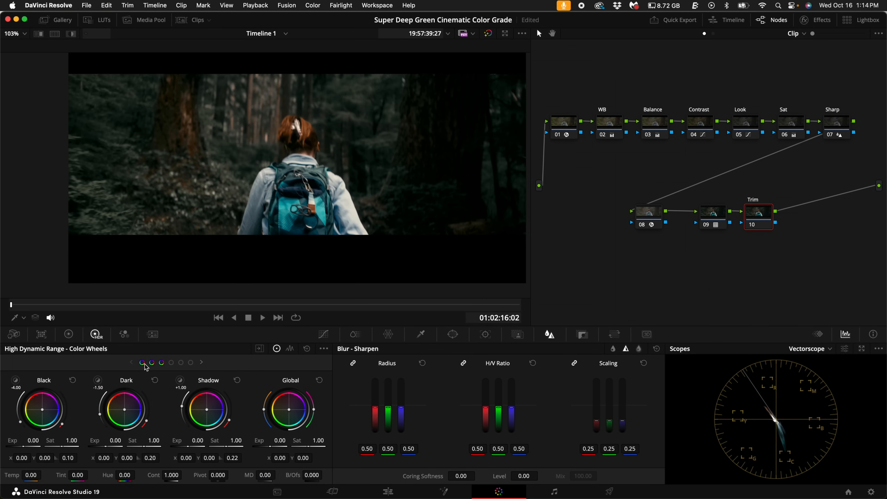
{"action": "left_click", "coordinate": [13, 381]}
{"action": "left_click", "coordinate": [13, 381]}
{"action": "left_click", "coordinate": [816, 350]}
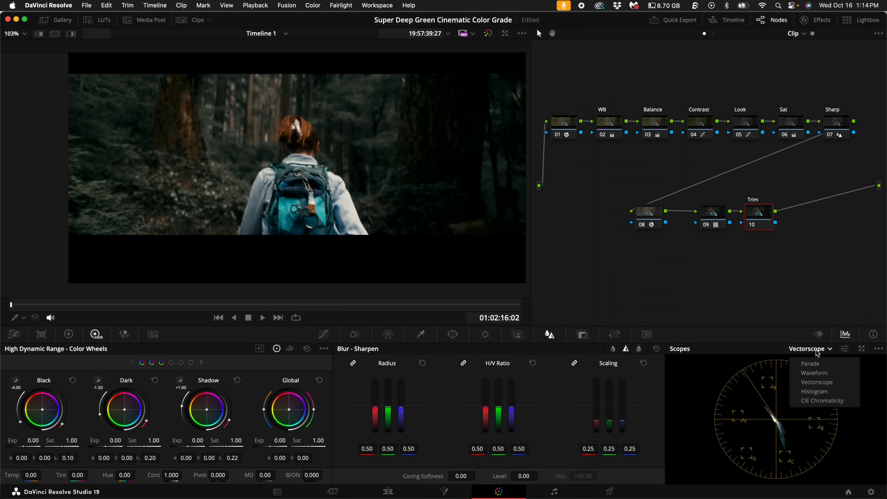
{"action": "left_click", "coordinate": [815, 372]}
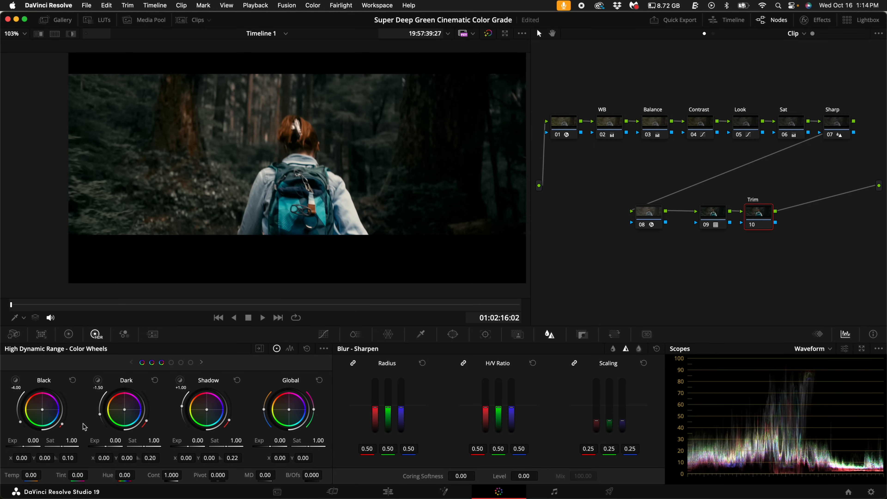
{"action": "left_click_drag", "start_coordinate": [69, 446], "coordinate": [12, 445]}
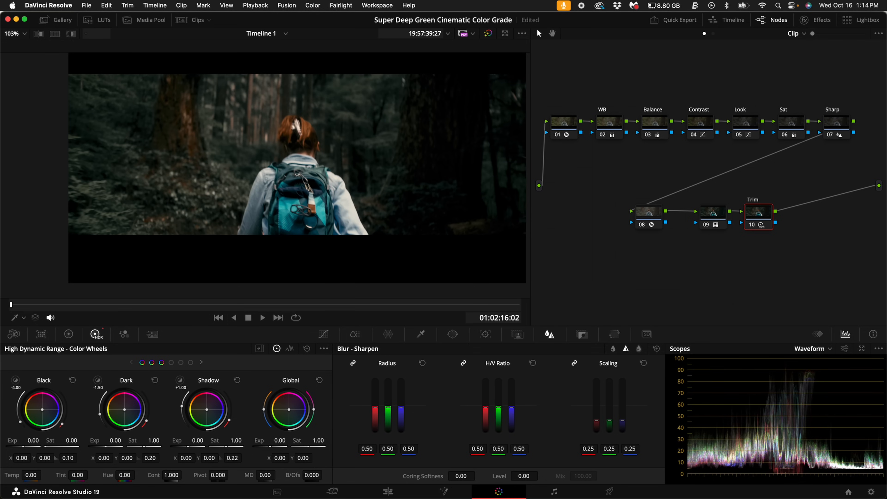
{"action": "left_click_drag", "start_coordinate": [409, 248], "coordinate": [569, 265]}
Step: Set the Specular zone's saturation to 0.69 in the Trim node's HDR color wheels
{"action": "left_click", "coordinate": [182, 364]}
{"action": "left_click", "coordinate": [192, 365]}
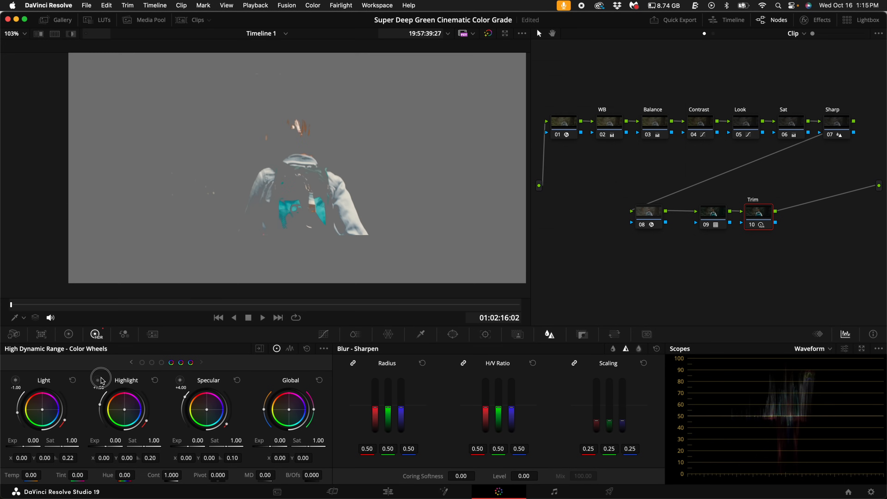
{"action": "left_click_drag", "start_coordinate": [223, 445], "coordinate": [192, 447]}
{"action": "left_click_drag", "start_coordinate": [128, 445], "coordinate": [22, 439]}
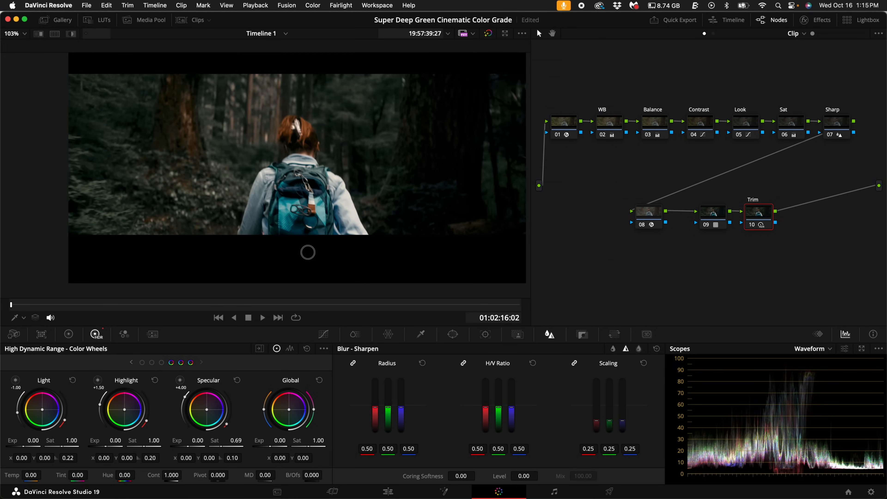
Step: Space node 09 evenly between its neighbours, and toggle the Trim node off and on to compare its effect
{"action": "left_click_drag", "start_coordinate": [715, 212], "coordinate": [704, 215]}
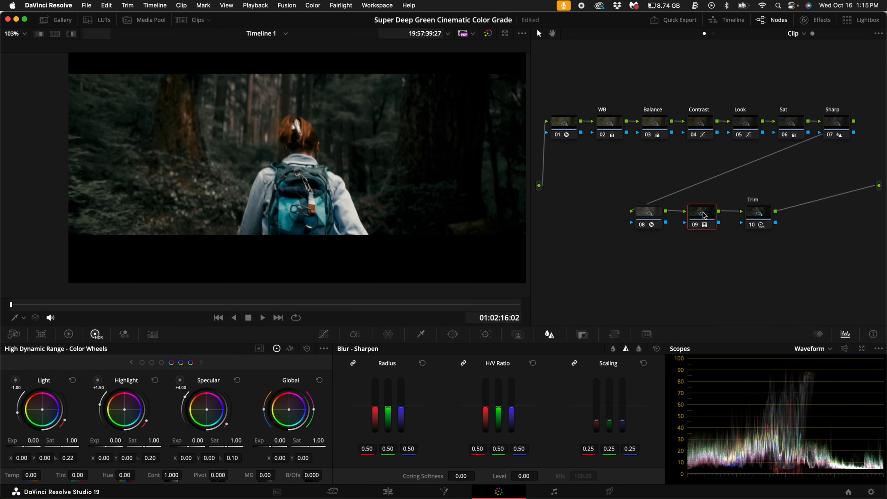
{"action": "left_click", "coordinate": [758, 214]}
{"action": "key", "text": "super+d"}
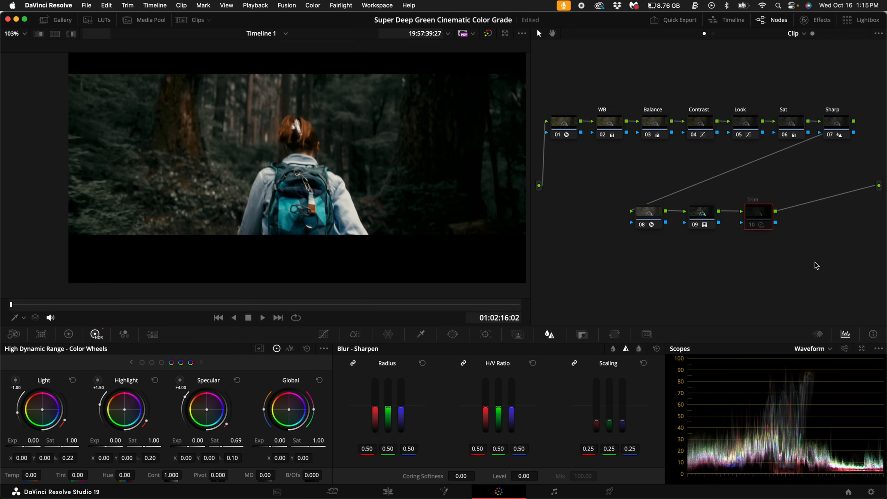
{"action": "key", "text": "super+d"}
{"action": "key", "text": "super+d"}
{"action": "key", "text": "super+d"}
Step: Reduce the Look node's key output gain on a mid-clip frame, trying 0.523 and fine-tuning it from there
{"action": "left_click_drag", "start_coordinate": [21, 304], "coordinate": [276, 306]}
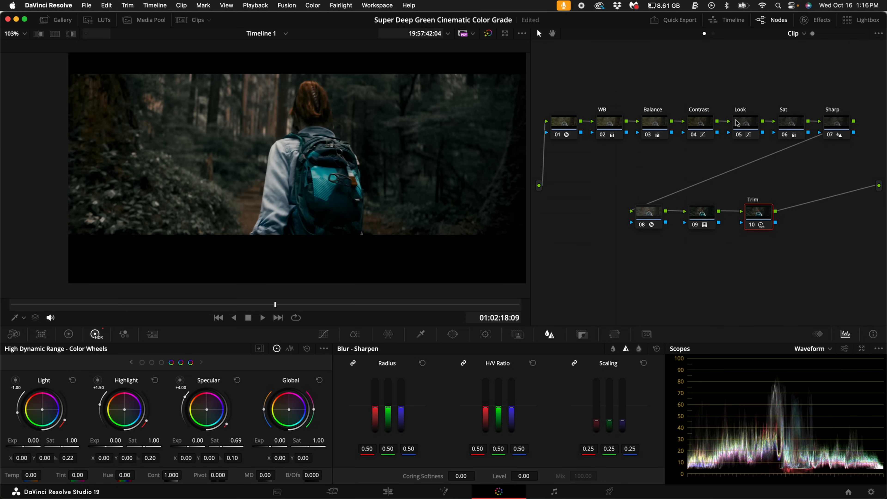
{"action": "left_click", "coordinate": [743, 127]}
{"action": "left_click", "coordinate": [582, 334]}
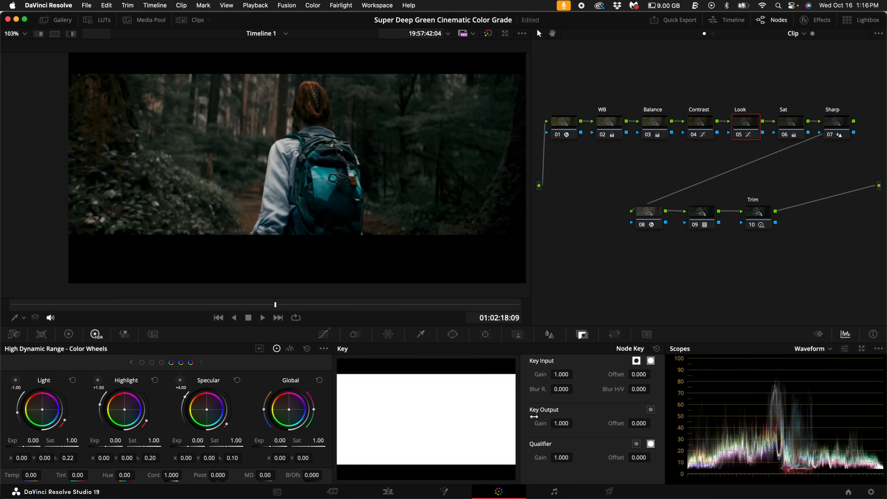
{"action": "left_click_drag", "start_coordinate": [563, 423], "coordinate": [683, 276]}
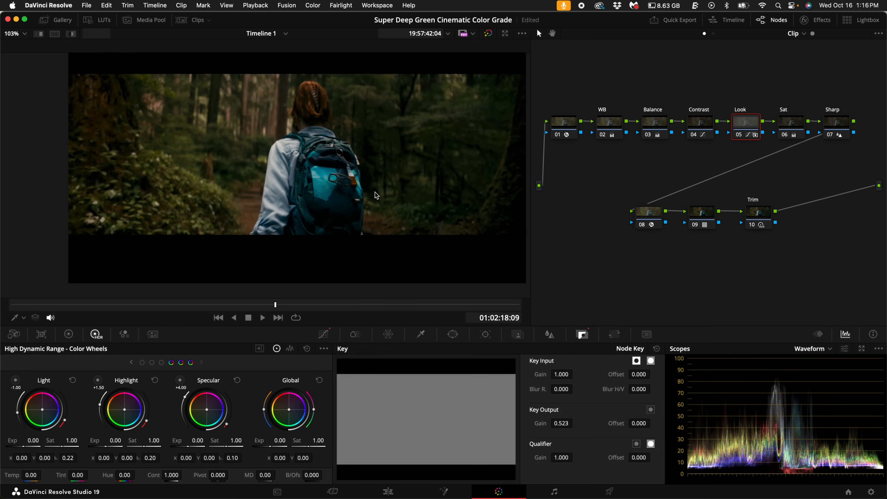
{"action": "left_click_drag", "start_coordinate": [561, 423], "coordinate": [759, 270]}
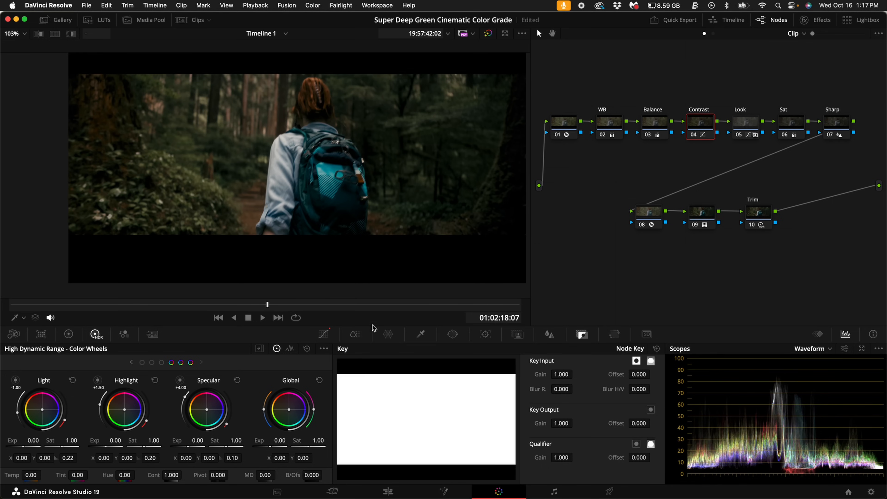
Step: Steepen the Contrast node's custom curve by raising the highlight handle and lowering the shadow handle, and play back the clip
{"action": "left_click", "coordinate": [323, 334]}
{"action": "left_click", "coordinate": [527, 348]}
{"action": "left_click", "coordinate": [541, 366]}
{"action": "left_click_drag", "start_coordinate": [462, 386], "coordinate": [461, 373]}
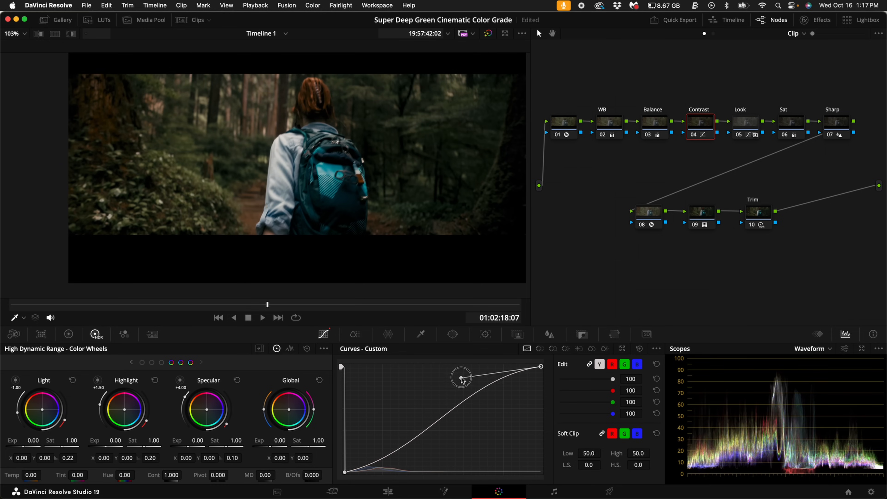
{"action": "left_click", "coordinate": [345, 472]}
{"action": "left_click_drag", "start_coordinate": [423, 455], "coordinate": [424, 468]}
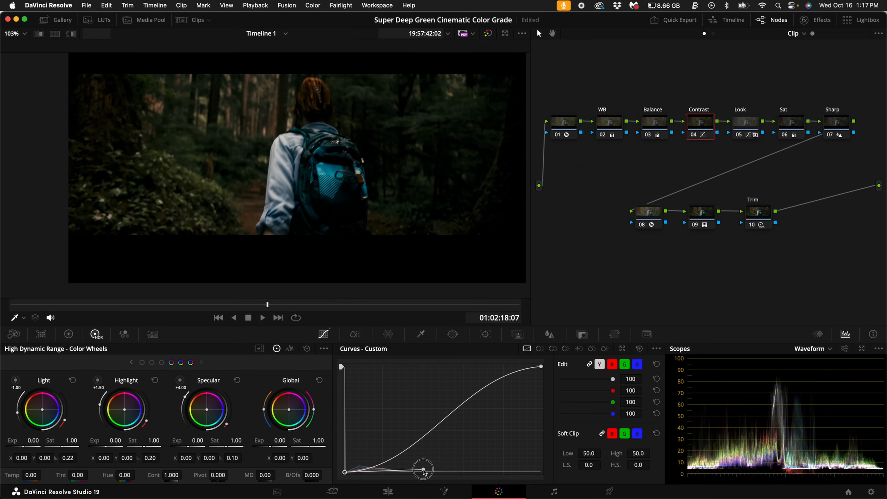
{"action": "left_click", "coordinate": [541, 367]}
{"action": "left_click_drag", "start_coordinate": [462, 373], "coordinate": [462, 369]}
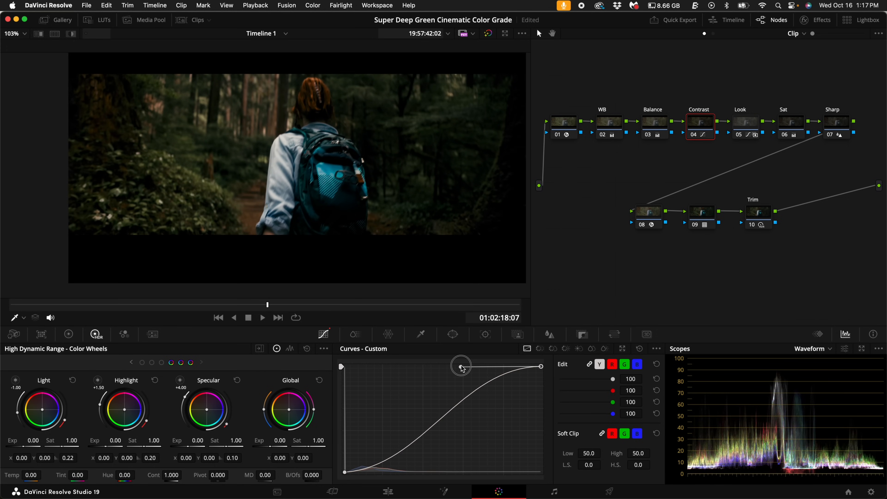
{"action": "key", "text": "space"}
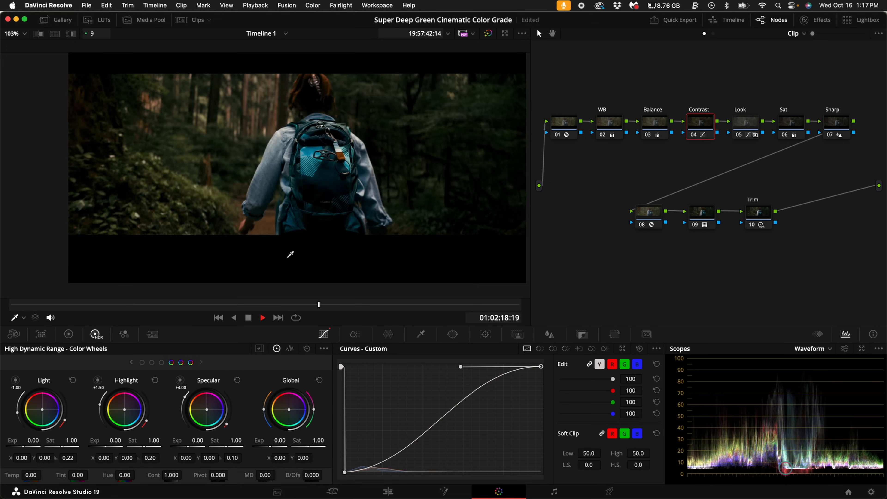